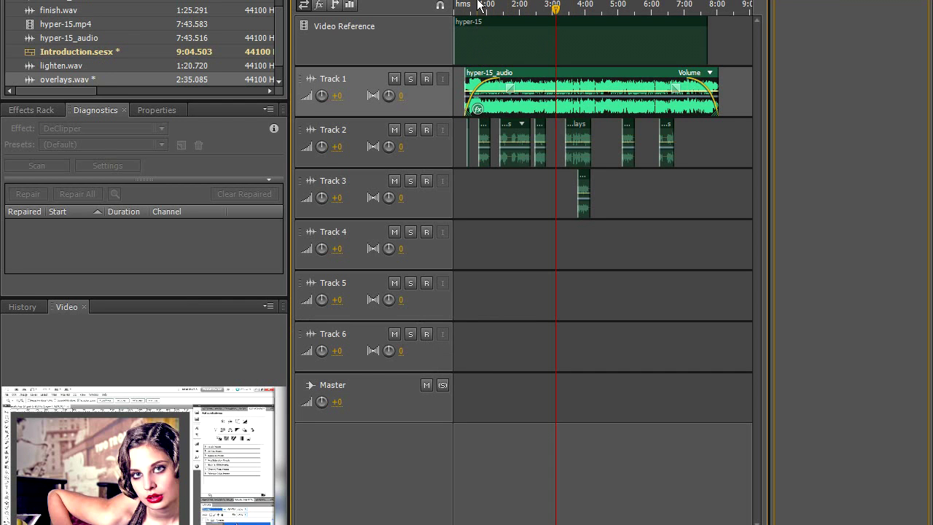
Step: Select the hyper-15 video clip, put the playhead at 2:00 and enlarge the track heights
{"action": "left_click", "coordinate": [481, 50]}
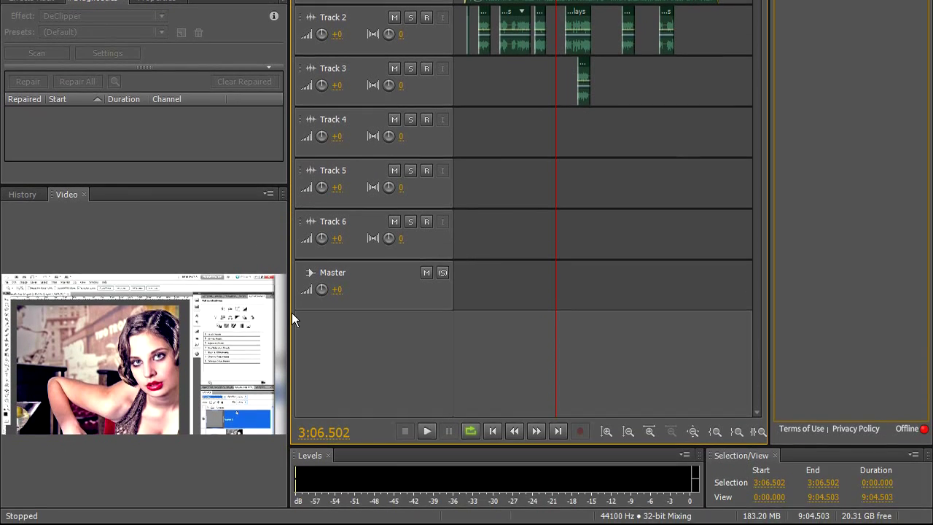
{"action": "left_click_drag", "start_coordinate": [290, 313], "coordinate": [442, 316]}
{"action": "left_click_drag", "start_coordinate": [441, 397], "coordinate": [291, 397]}
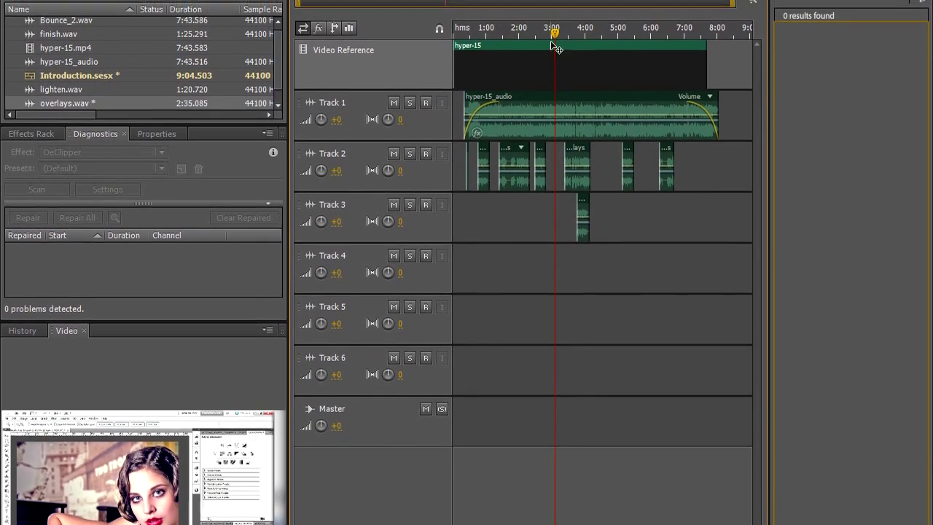
{"action": "left_click", "coordinate": [520, 29]}
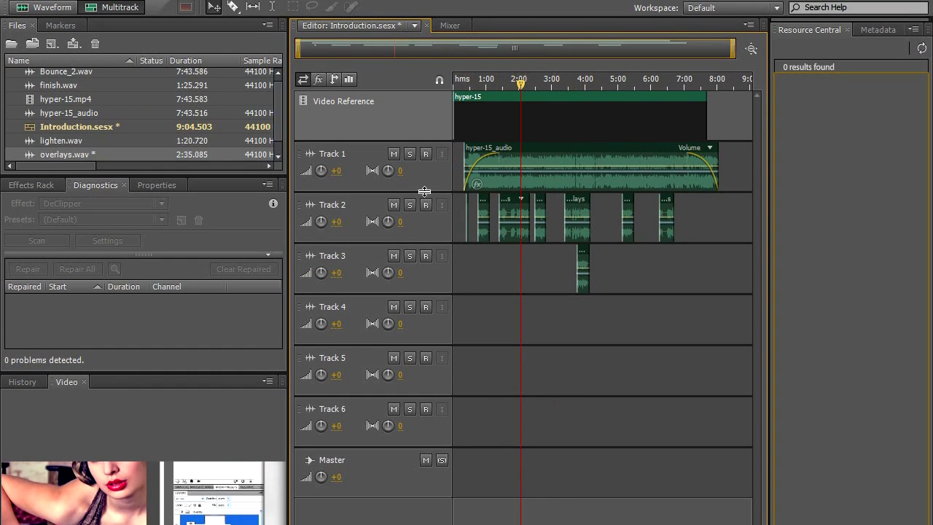
{"action": "scroll", "coordinate": [424, 191], "scroll_direction": "up", "scroll_amount": 2}
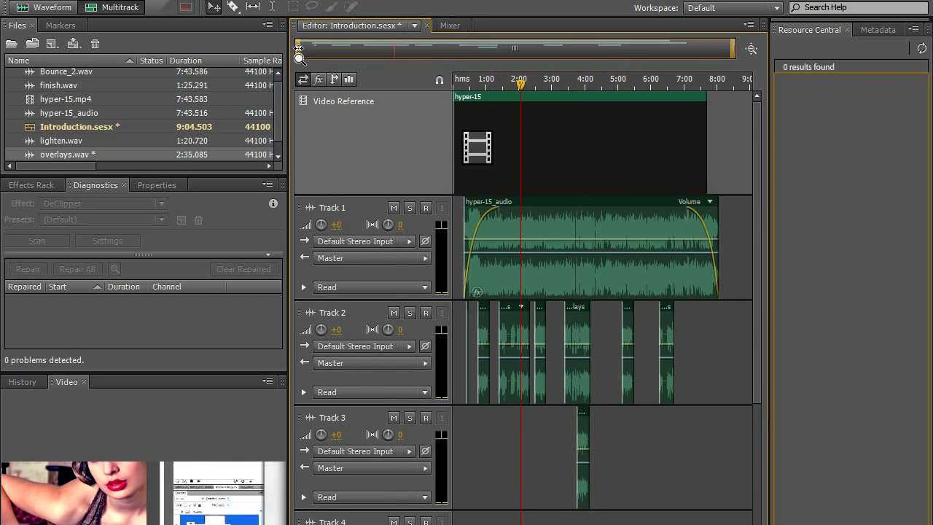
{"action": "scroll", "coordinate": [552, 56], "scroll_direction": "up", "scroll_amount": 2}
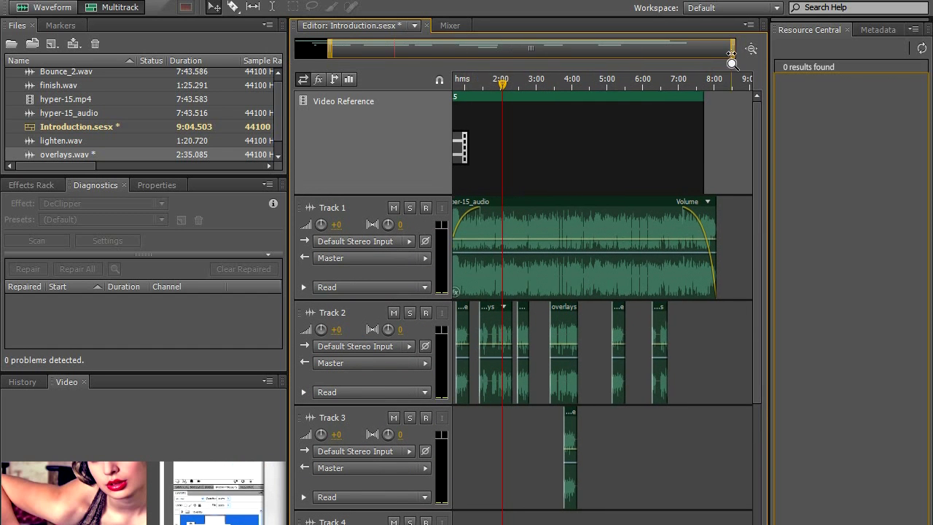
Step: Zoom to about 1:30–5:30, curve Track 1's fade-in and move that clip earlier
{"action": "left_click_drag", "start_coordinate": [732, 49], "coordinate": [573, 64]}
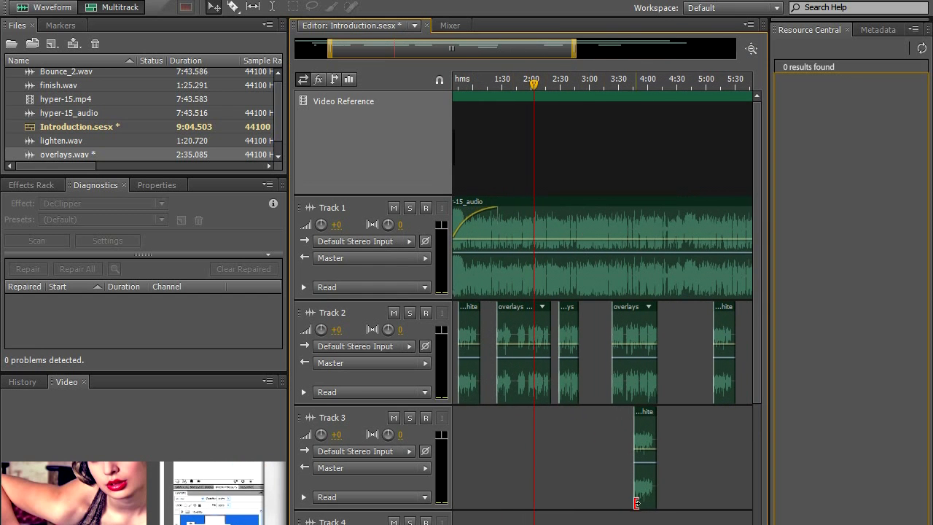
{"action": "left_click", "coordinate": [621, 285]}
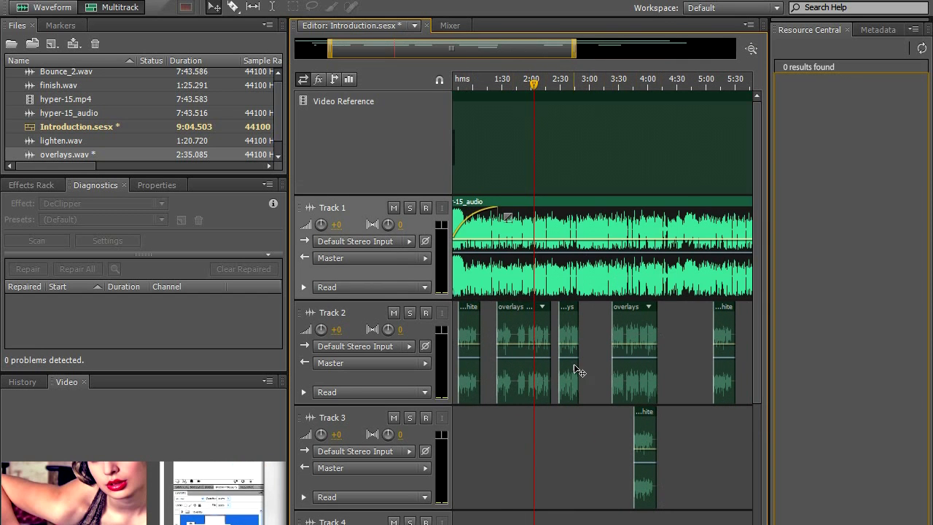
{"action": "left_click", "coordinate": [569, 336]}
{"action": "left_click", "coordinate": [623, 332]}
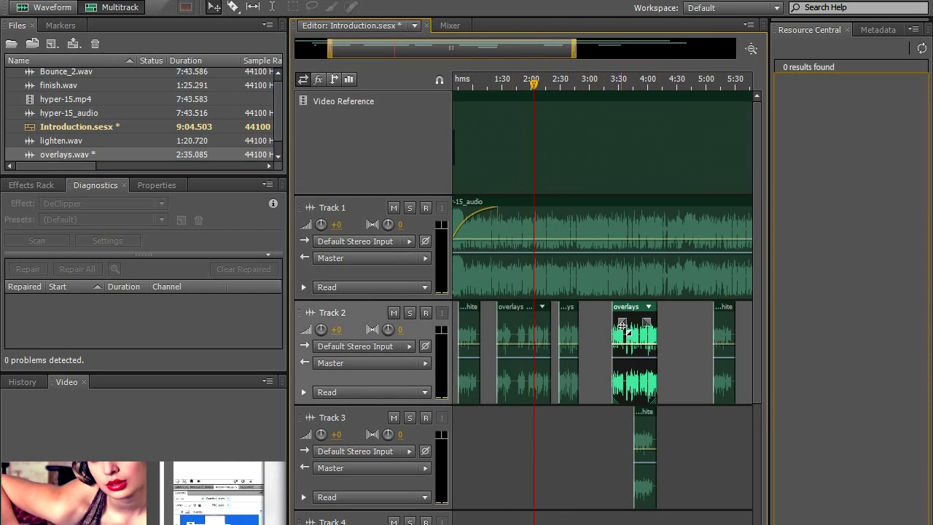
{"action": "left_click", "coordinate": [485, 227]}
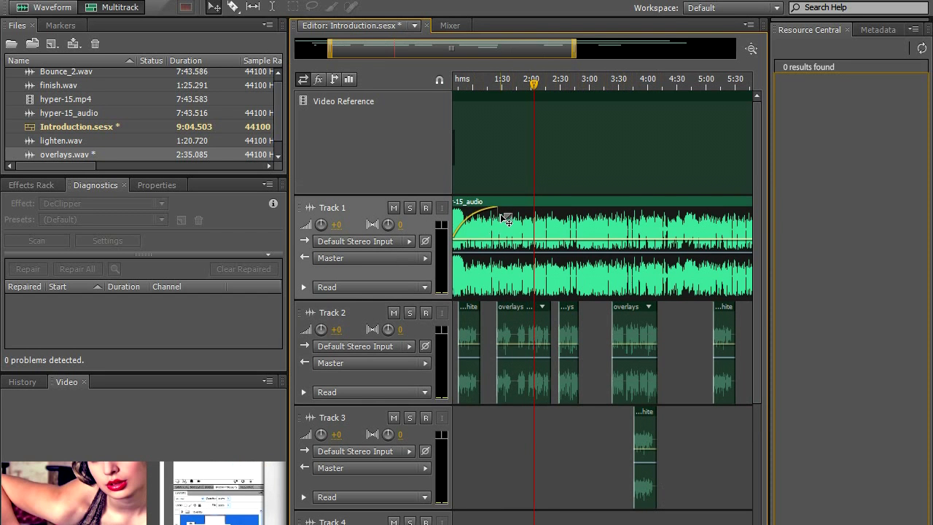
{"action": "left_click_drag", "start_coordinate": [503, 214], "coordinate": [549, 210]}
{"action": "left_click_drag", "start_coordinate": [571, 292], "coordinate": [489, 292]}
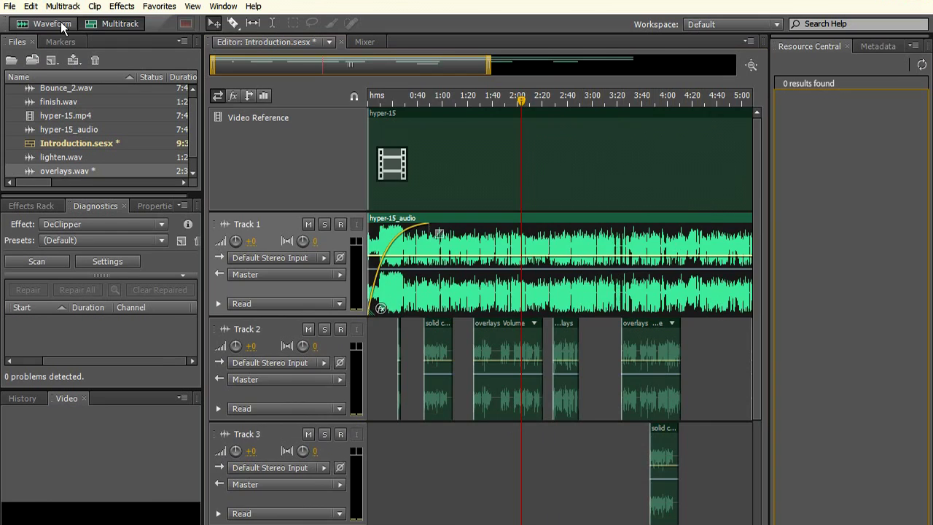
Step: In the Waveform editor, zoom into a short stretch near 1:20 and raise it +11.4 dB
{"action": "left_click", "coordinate": [49, 24]}
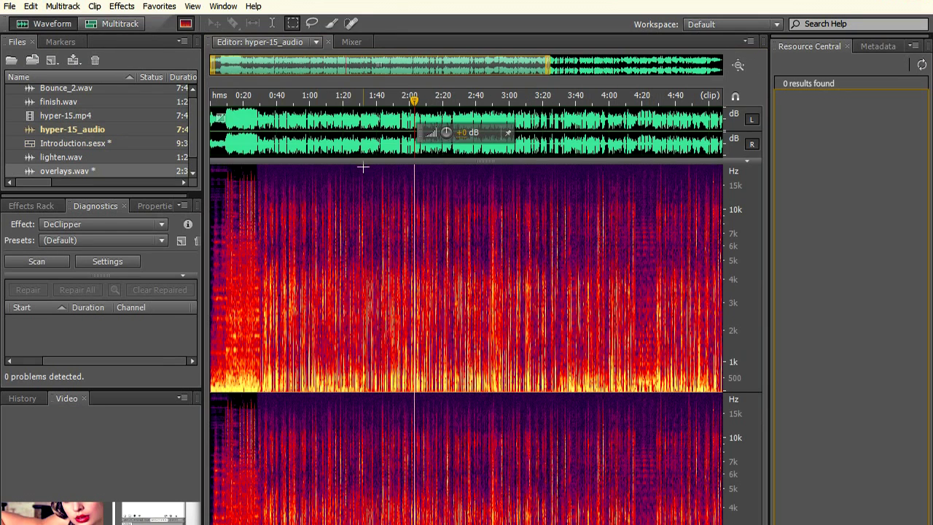
{"action": "left_click_drag", "start_coordinate": [362, 162], "coordinate": [366, 325]}
{"action": "left_click_drag", "start_coordinate": [339, 172], "coordinate": [348, 169]}
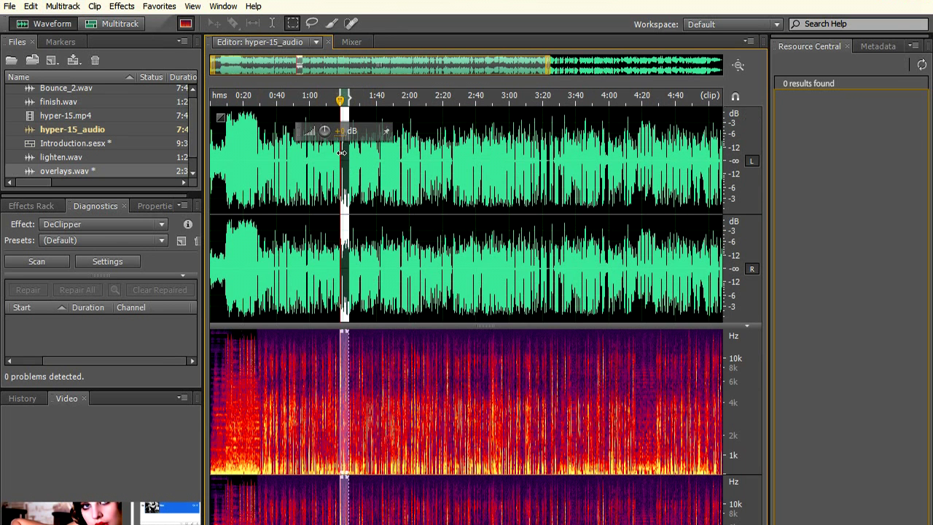
{"action": "key", "text": "ctrl+alt+z"}
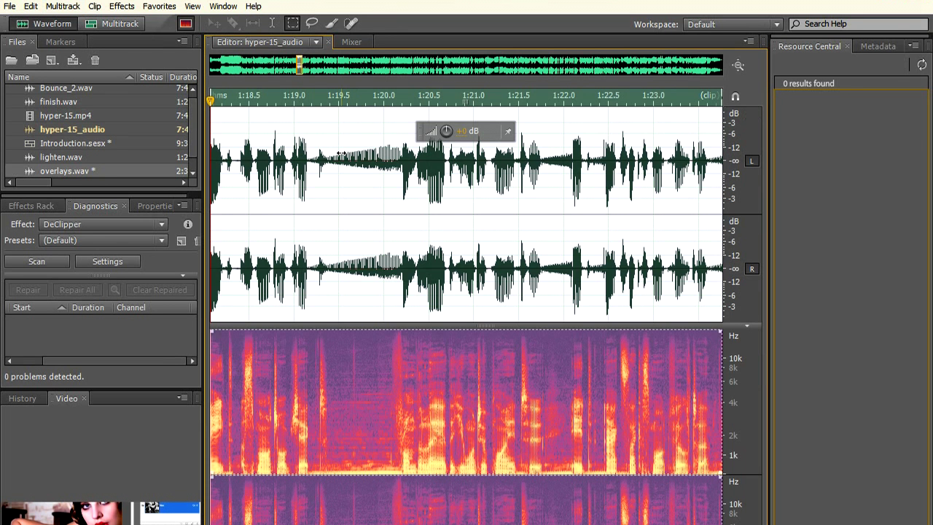
{"action": "key", "text": "equal"}
{"action": "key", "text": "equal"}
{"action": "key", "text": "equal"}
{"action": "key", "text": "equal"}
{"action": "key", "text": "equal"}
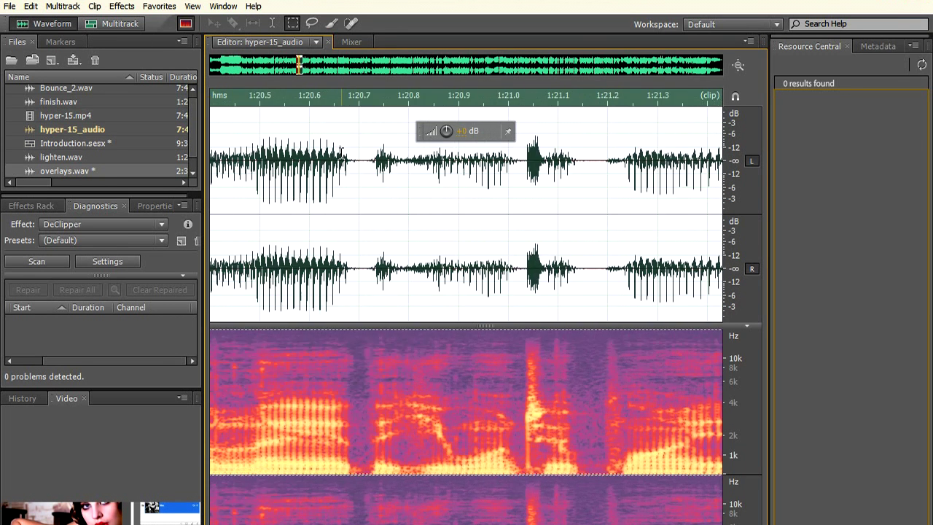
{"action": "key", "text": "equal"}
{"action": "key", "text": "equal"}
{"action": "key", "text": "equal"}
{"action": "key", "text": "equal"}
{"action": "key", "text": "equal"}
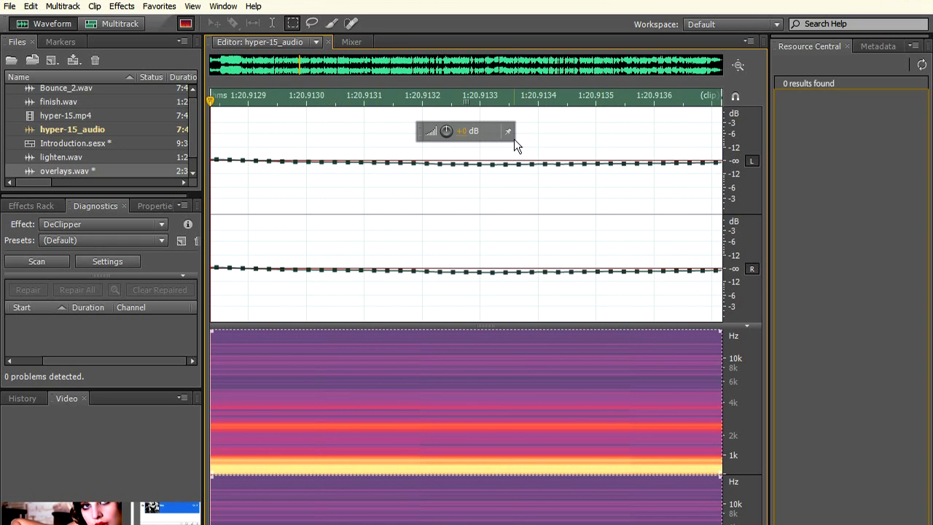
{"action": "left_click_drag", "start_coordinate": [463, 134], "coordinate": [527, 124]}
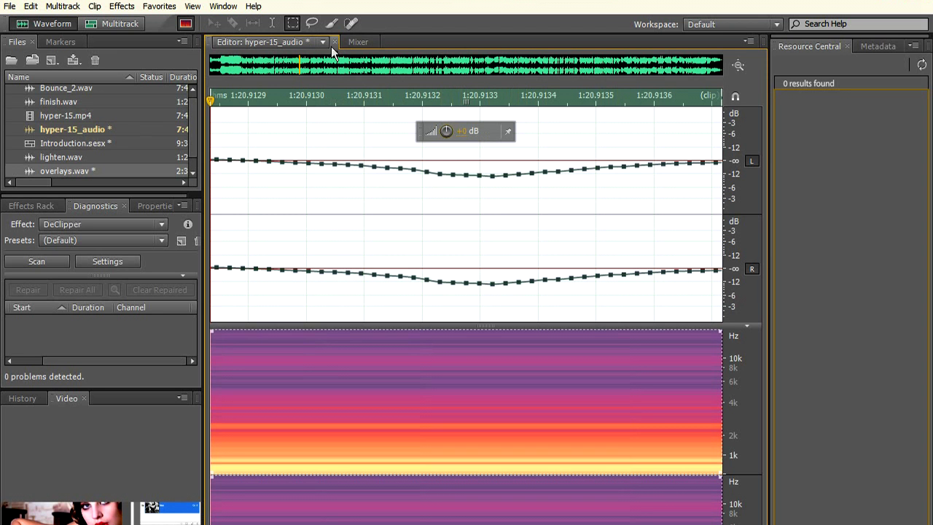
Step: Zoom out to the whole file and let the spectral display fill the editor
{"action": "left_click", "coordinate": [738, 66]}
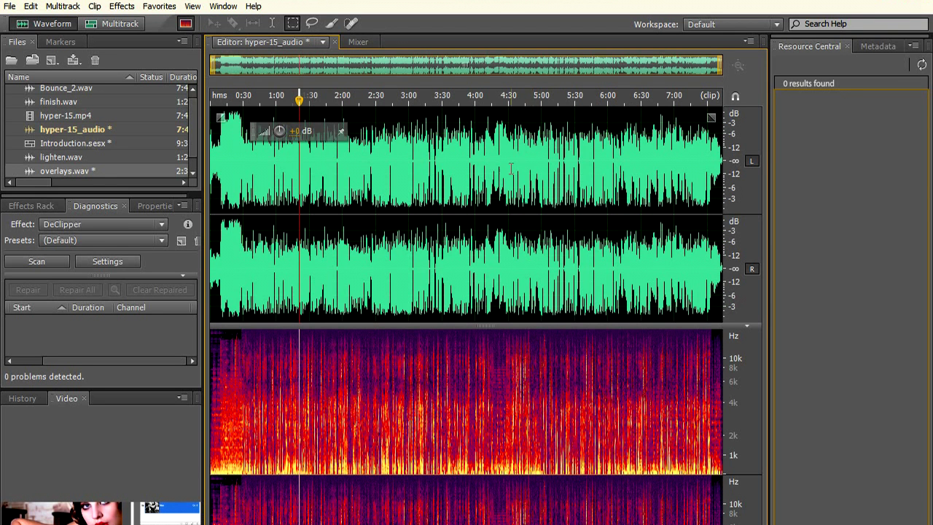
{"action": "left_click", "coordinate": [452, 162]}
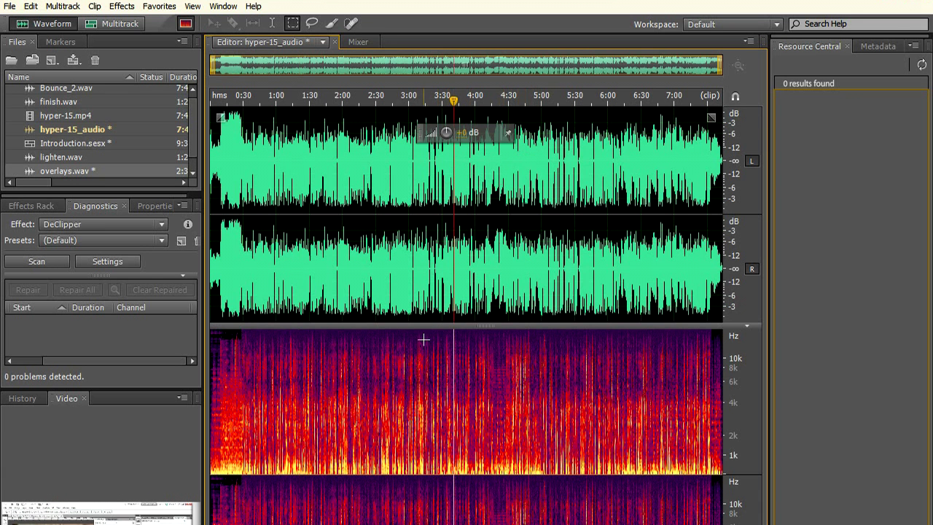
{"action": "left_click_drag", "start_coordinate": [425, 325], "coordinate": [412, 117]}
{"action": "left_click", "coordinate": [379, 283]}
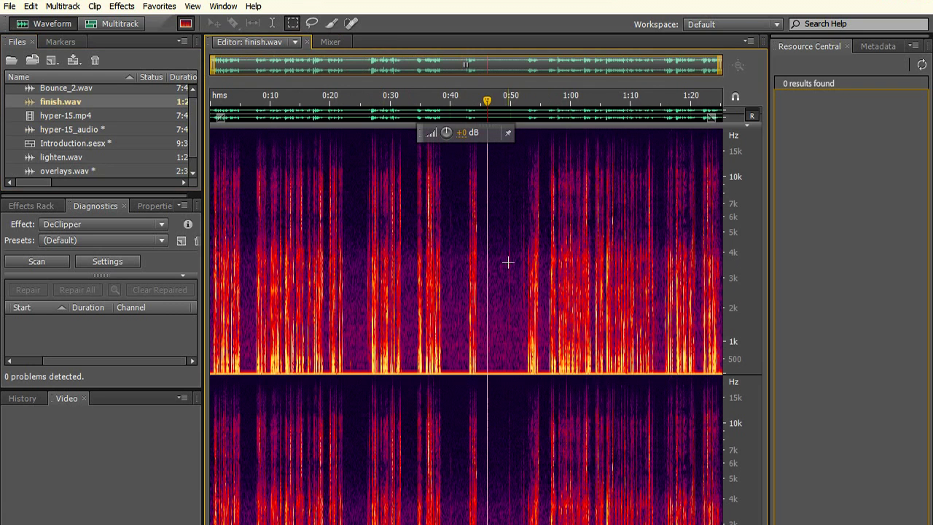
Step: Marquee-select a region around 0:53–0:56 in the spectrum, zoom in and loop it
{"action": "left_click", "coordinate": [504, 263]}
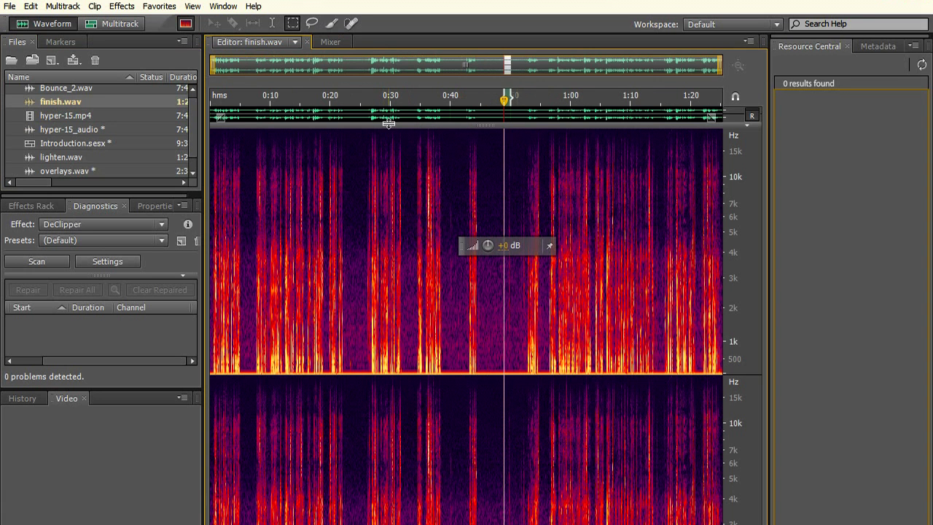
{"action": "left_click", "coordinate": [294, 23]}
{"action": "left_click_drag", "start_coordinate": [500, 182], "coordinate": [518, 345]}
{"action": "key", "text": "space"}
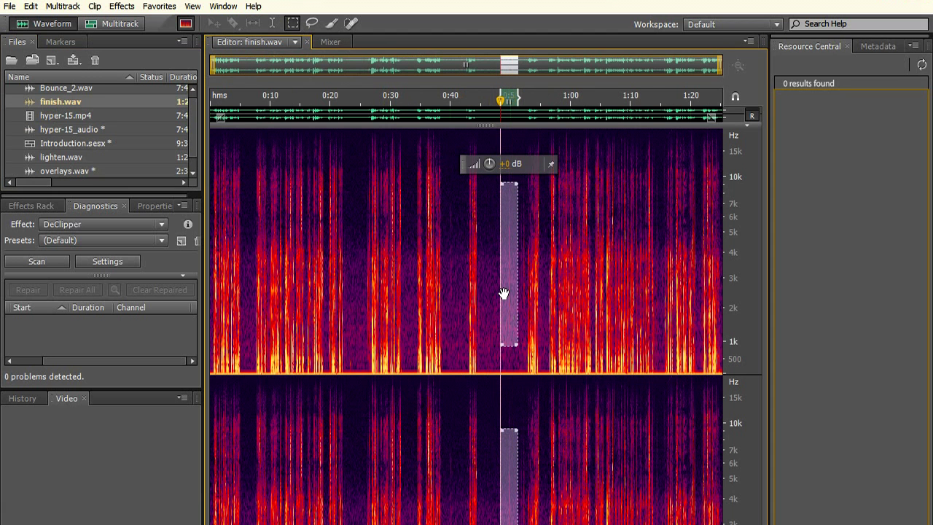
{"action": "left_click_drag", "start_coordinate": [500, 275], "coordinate": [512, 275]}
{"action": "key", "text": "ctrl+="}
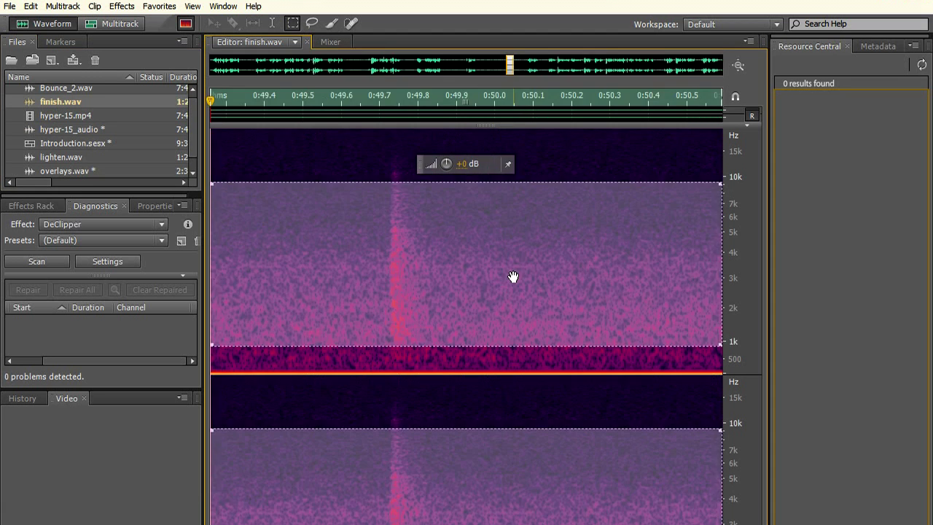
{"action": "key", "text": "space"}
Step: Narrow the selection to the brief click, apply Auto Heal Selection, and loop-play the result
{"action": "left_click_drag", "start_coordinate": [372, 182], "coordinate": [372, 135]}
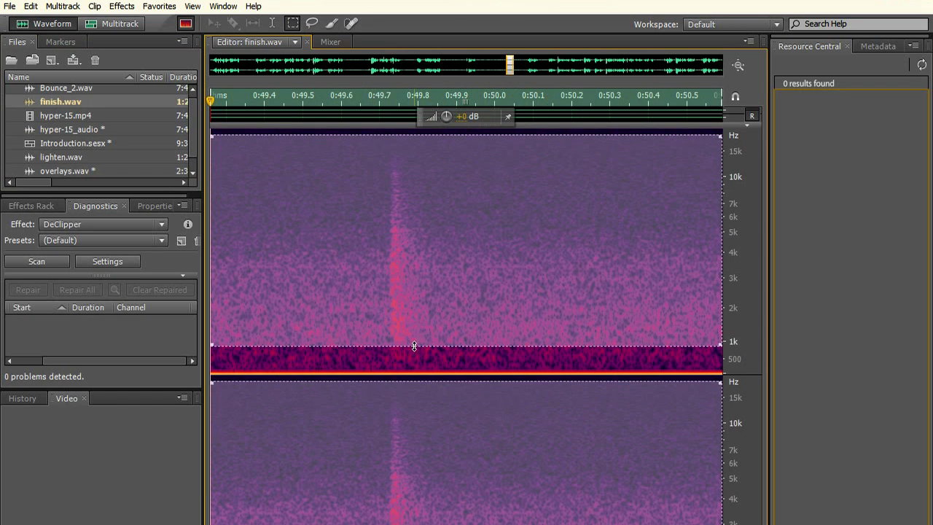
{"action": "left_click_drag", "start_coordinate": [414, 345], "coordinate": [412, 364]}
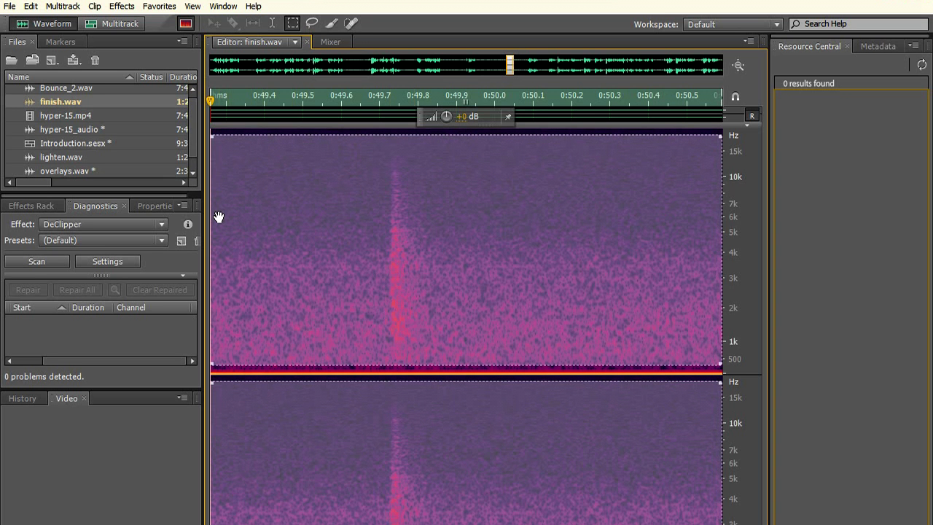
{"action": "left_click_drag", "start_coordinate": [211, 219], "coordinate": [324, 231]}
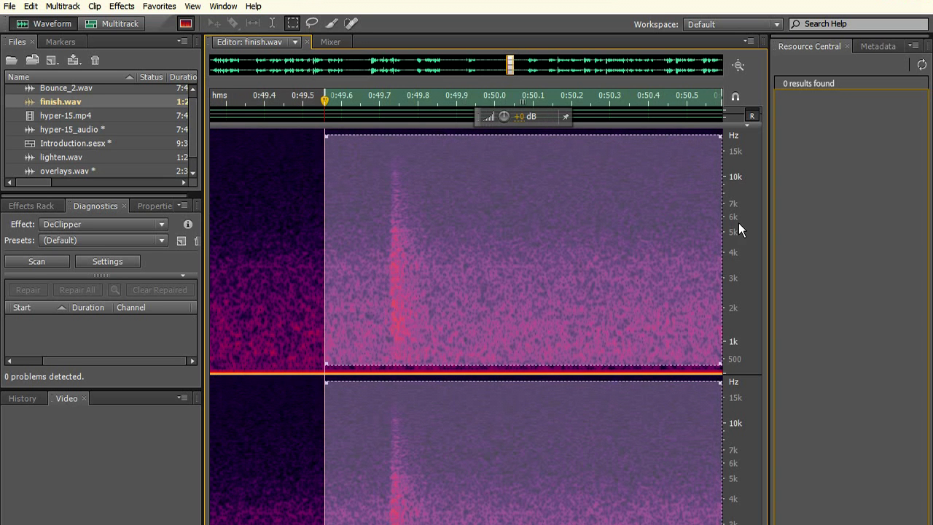
{"action": "left_click_drag", "start_coordinate": [722, 223], "coordinate": [441, 222]}
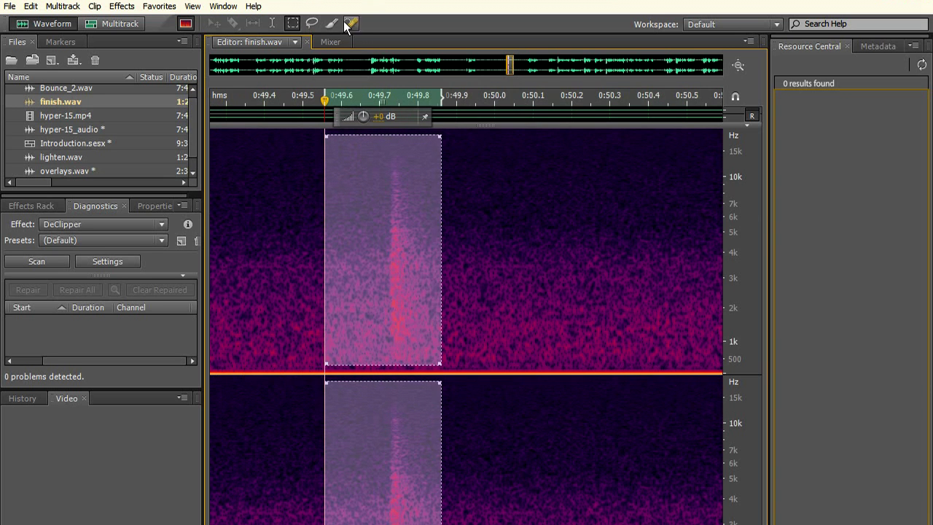
{"action": "left_click", "coordinate": [122, 6]}
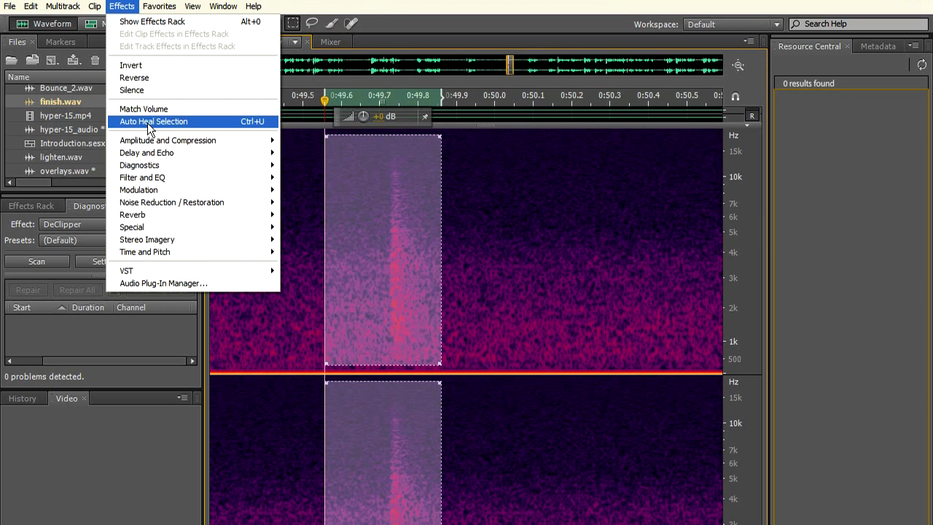
{"action": "left_click", "coordinate": [150, 122]}
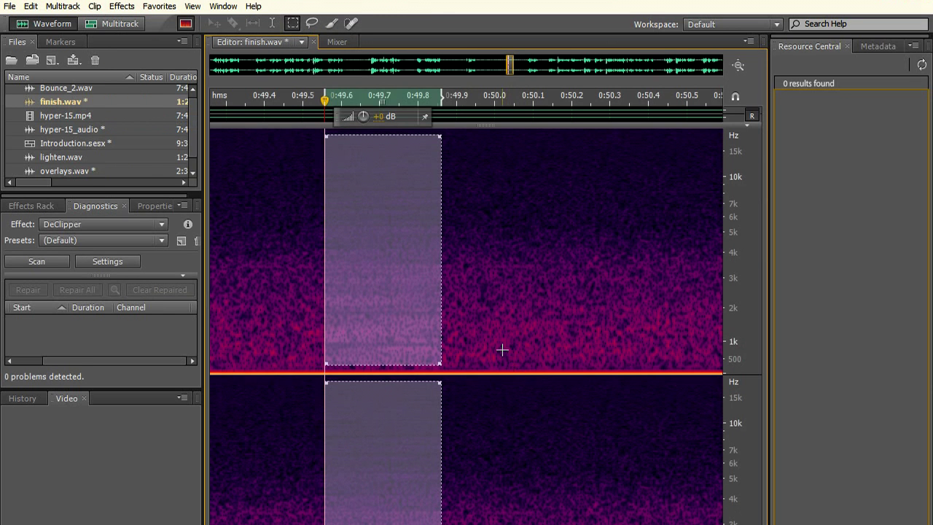
{"action": "key", "text": "space"}
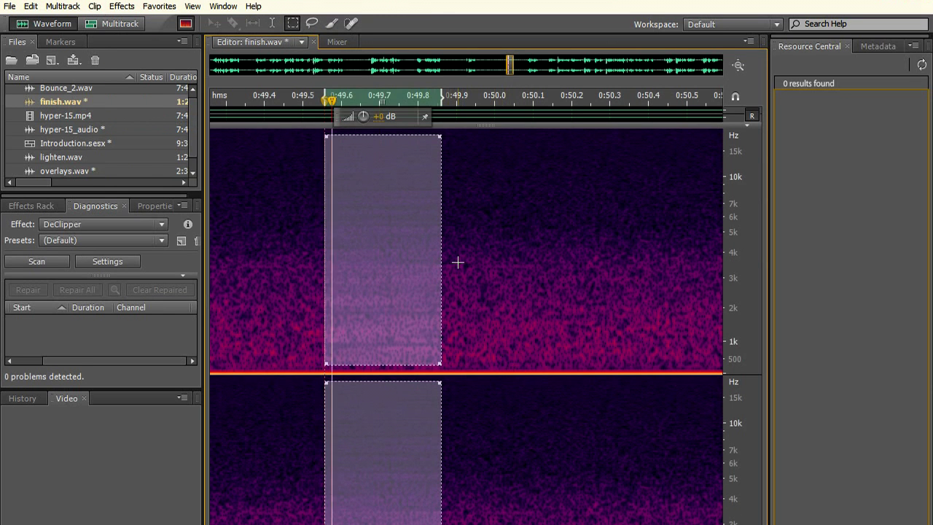
{"action": "key", "text": "space"}
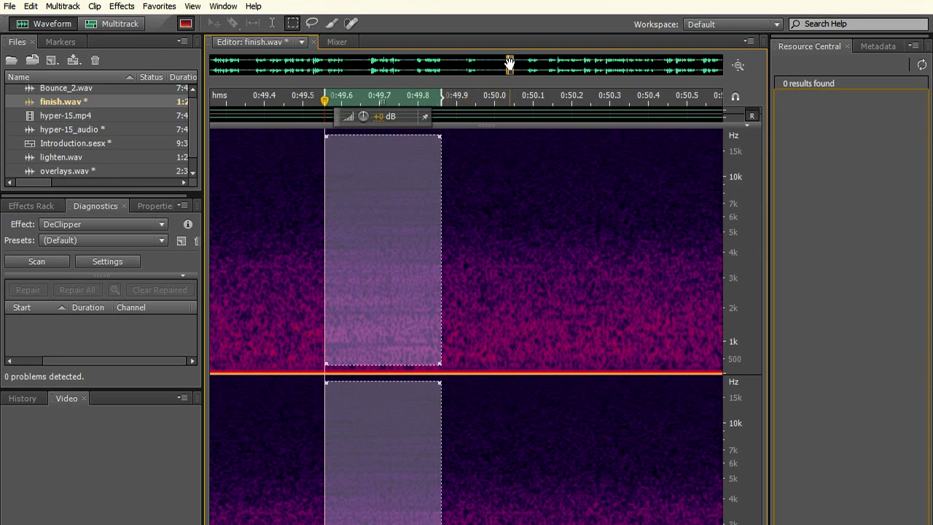
Step: Capture a noise print from a quiet gap and apply Noise Reduction to the entire finish.wav
{"action": "scroll", "coordinate": [514, 69], "scroll_direction": "down", "scroll_amount": 5}
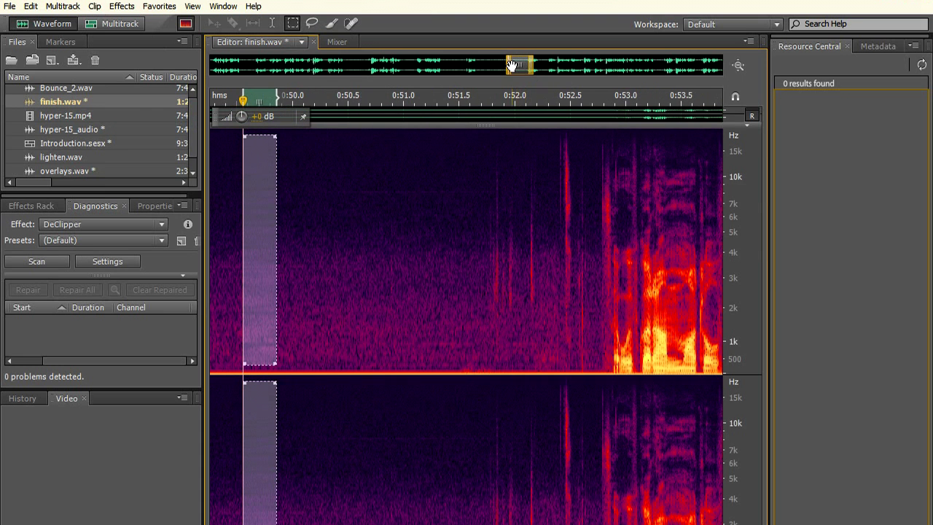
{"action": "scroll", "coordinate": [498, 73], "scroll_direction": "down", "scroll_amount": 1}
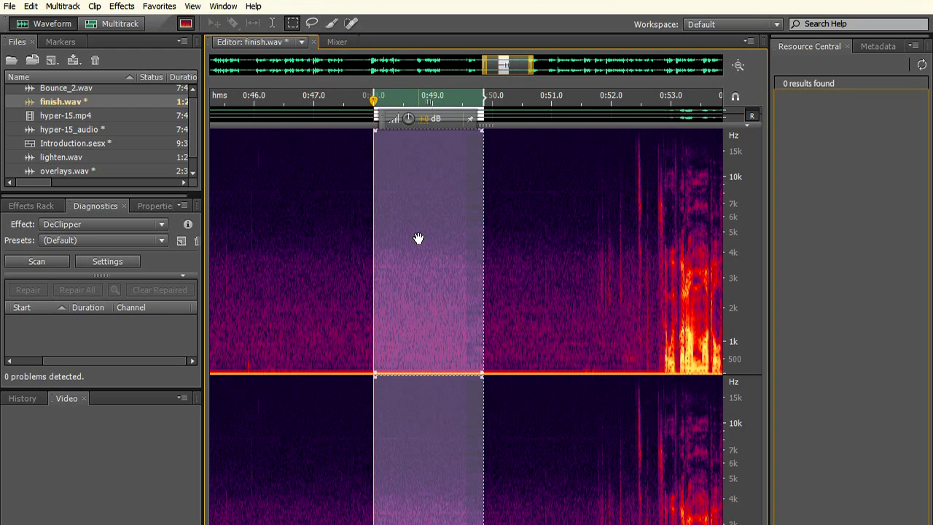
{"action": "key", "text": "shift+p"}
{"action": "left_click", "coordinate": [606, 391]}
{"action": "key", "text": "ctrl+shift+p"}
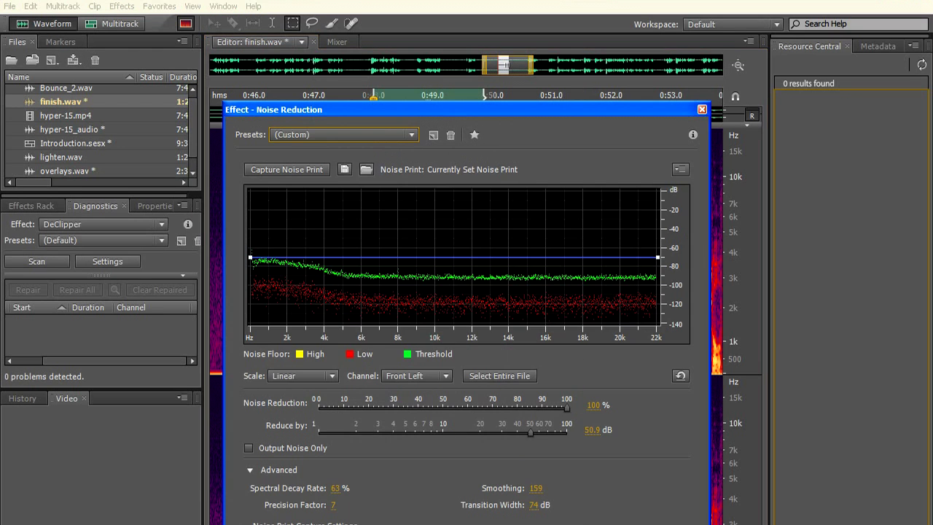
{"action": "left_click", "coordinate": [499, 376]}
{"action": "key", "text": "Return"}
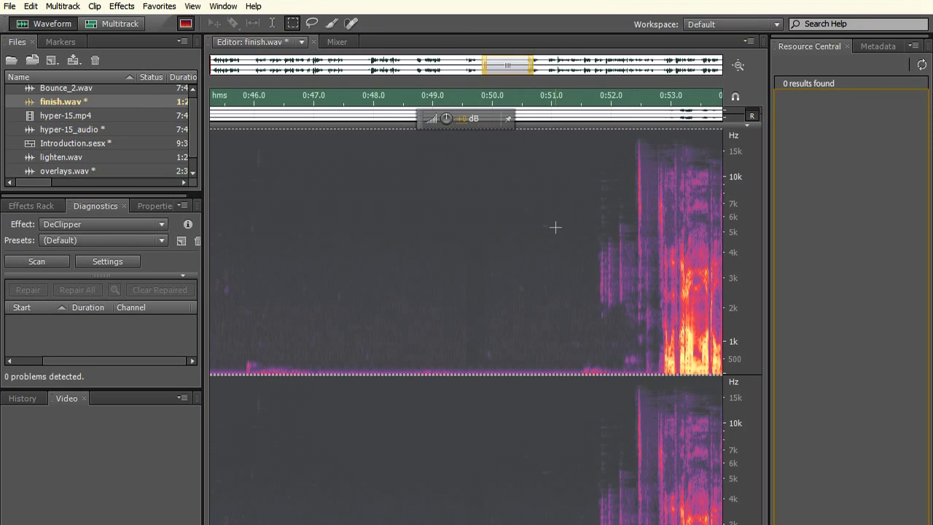
{"action": "left_click", "coordinate": [459, 239]}
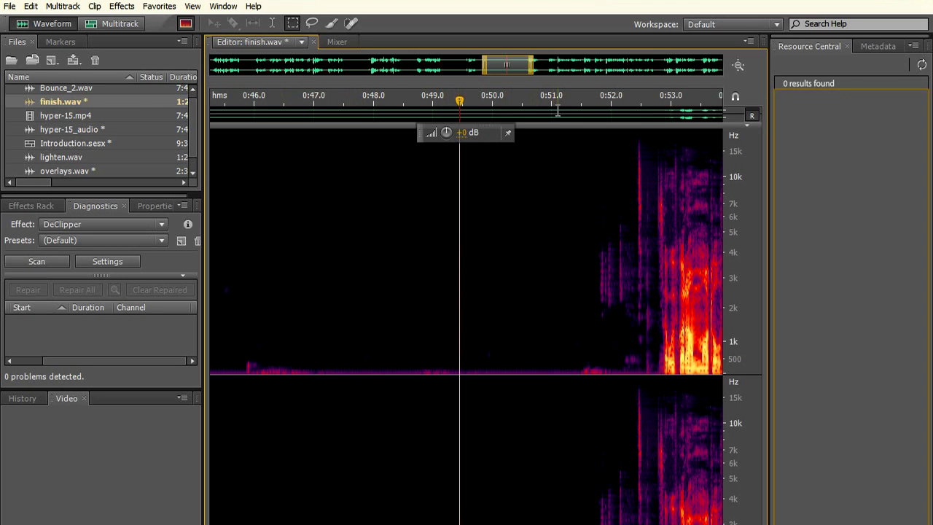
{"action": "scroll", "coordinate": [551, 95], "scroll_direction": "down", "scroll_amount": 5}
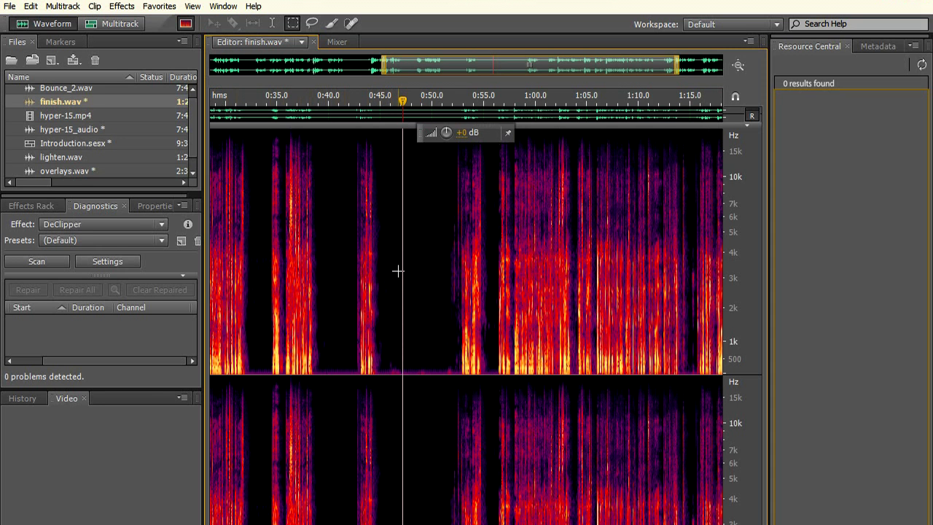
{"action": "left_click", "coordinate": [122, 6]}
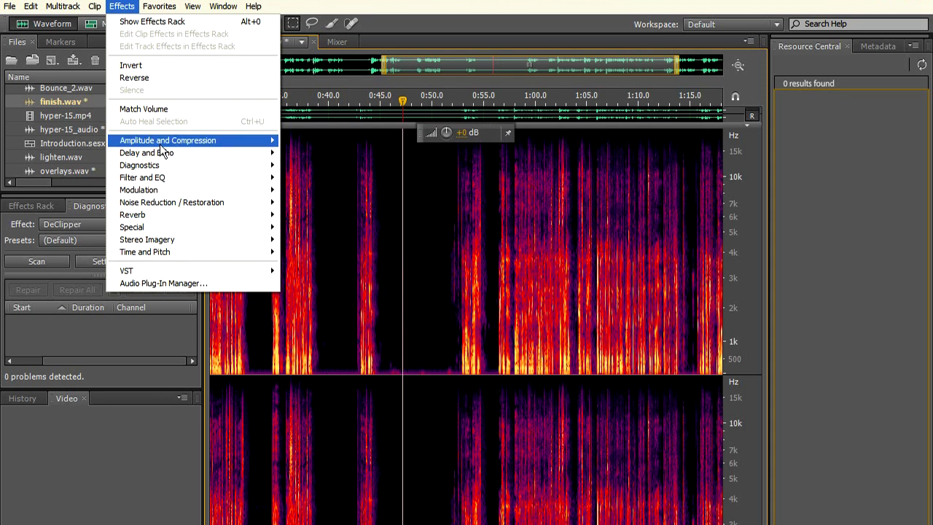
{"action": "mouse_move", "coordinate": [162, 146]}
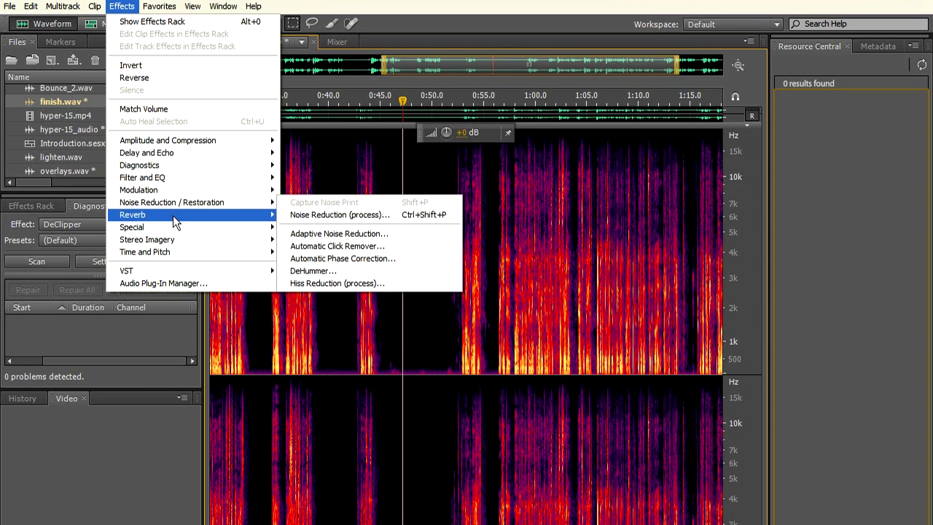
{"action": "mouse_move", "coordinate": [173, 217]}
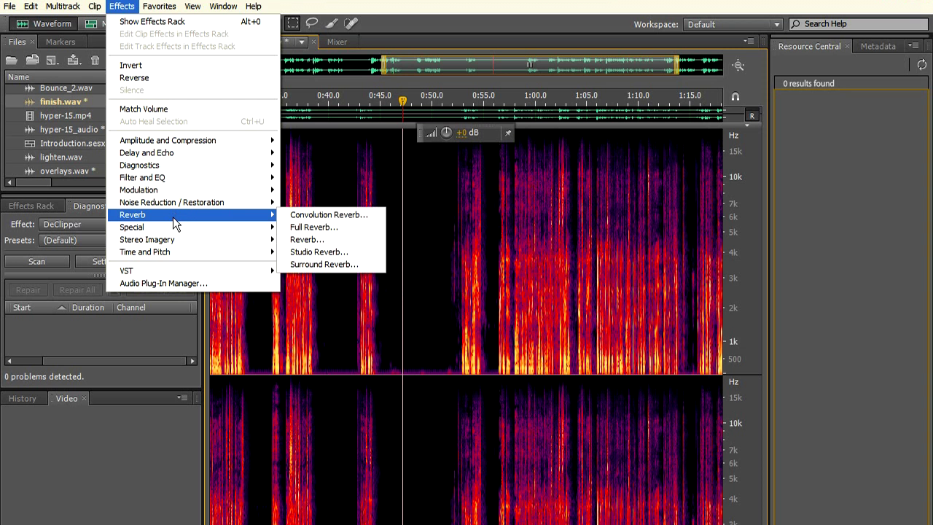
{"action": "left_click", "coordinate": [303, 214]}
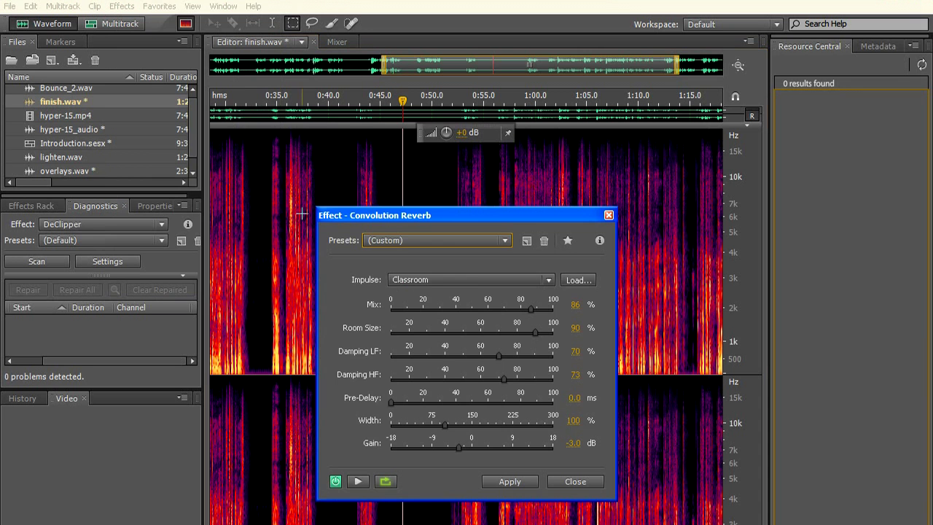
{"action": "left_click", "coordinate": [401, 240]}
{"action": "left_click", "coordinate": [474, 240]}
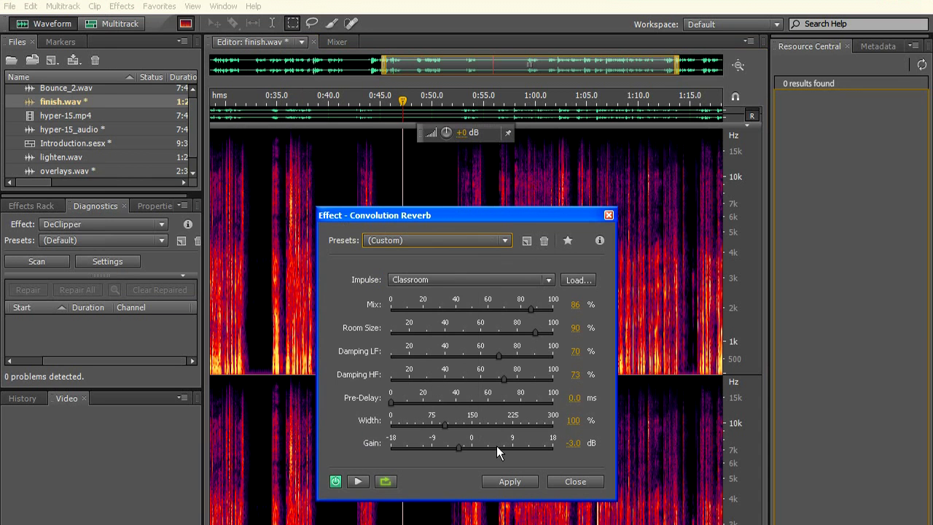
{"action": "left_click", "coordinate": [451, 242]}
{"action": "left_click", "coordinate": [445, 268]}
{"action": "left_click", "coordinate": [427, 240]}
{"action": "left_click", "coordinate": [419, 280]}
{"action": "left_click", "coordinate": [425, 240]}
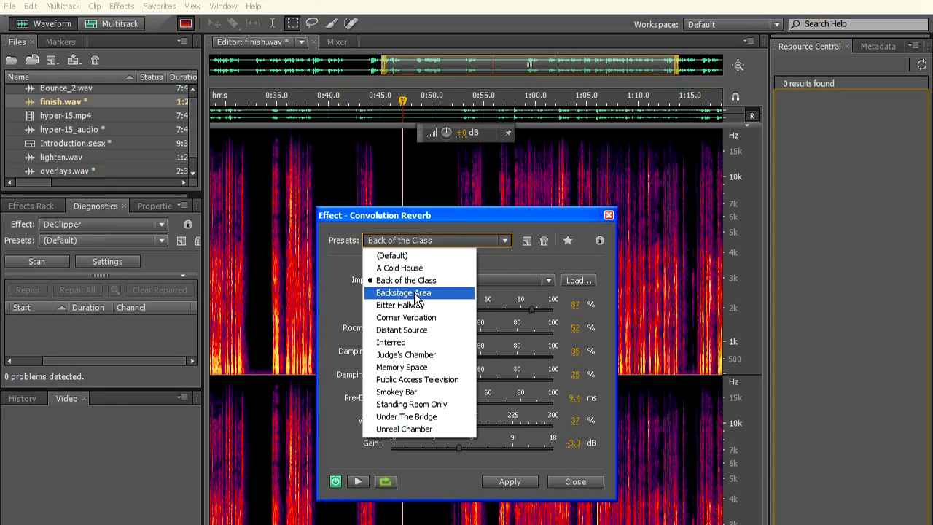
{"action": "left_click", "coordinate": [414, 293]}
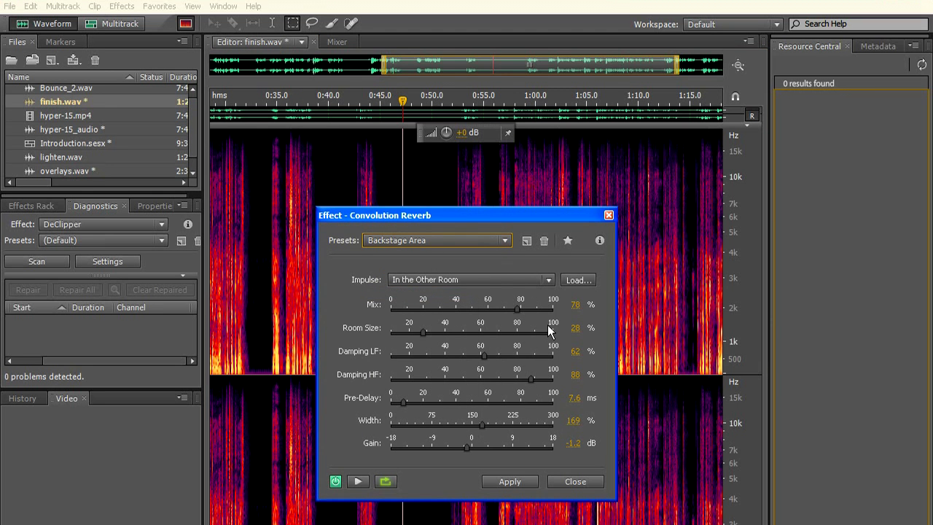
{"action": "key", "text": "Escape"}
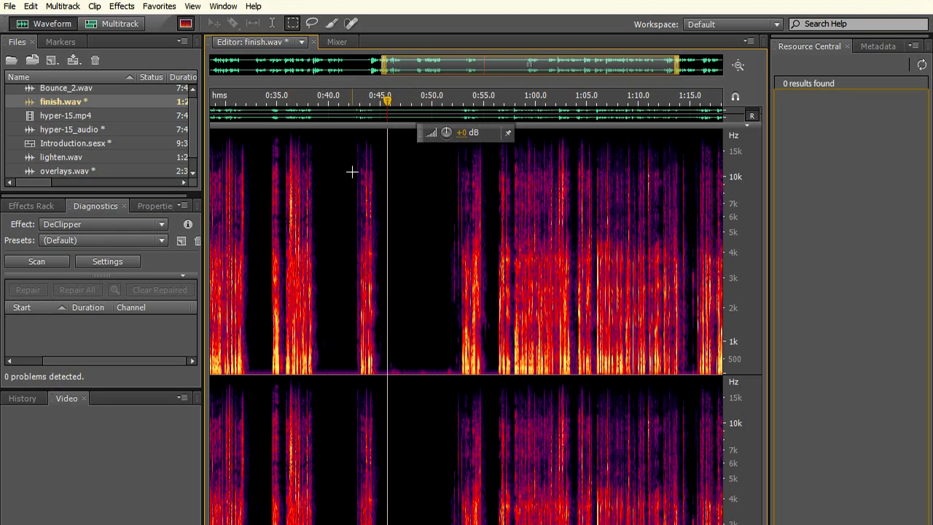
Step: With the Marquee tool, select the burst near 0:44 below about 1 kHz and play it
{"action": "left_click", "coordinate": [351, 23]}
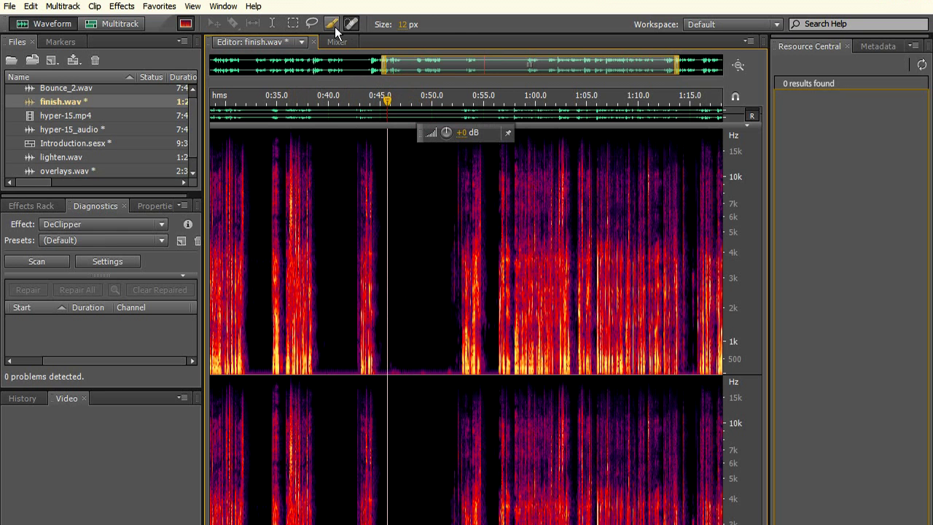
{"action": "left_click", "coordinate": [330, 24]}
{"action": "left_click", "coordinate": [312, 24]}
{"action": "left_click", "coordinate": [294, 24]}
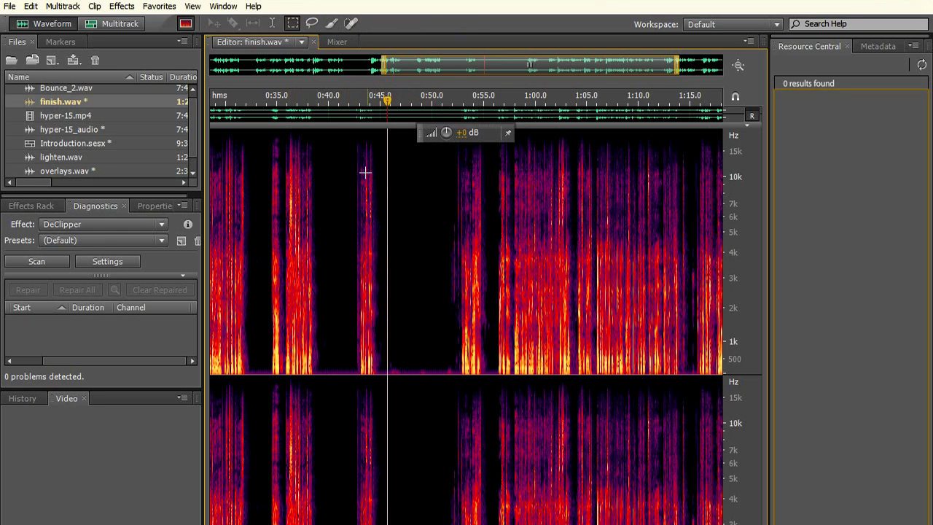
{"action": "mouse_move", "coordinate": [360, 173]}
{"action": "left_mouse_down"}
{"action": "mouse_move", "coordinate": [391, 258]}
{"action": "mouse_move", "coordinate": [389, 328]}
{"action": "mouse_move", "coordinate": [375, 322]}
{"action": "left_mouse_up"}
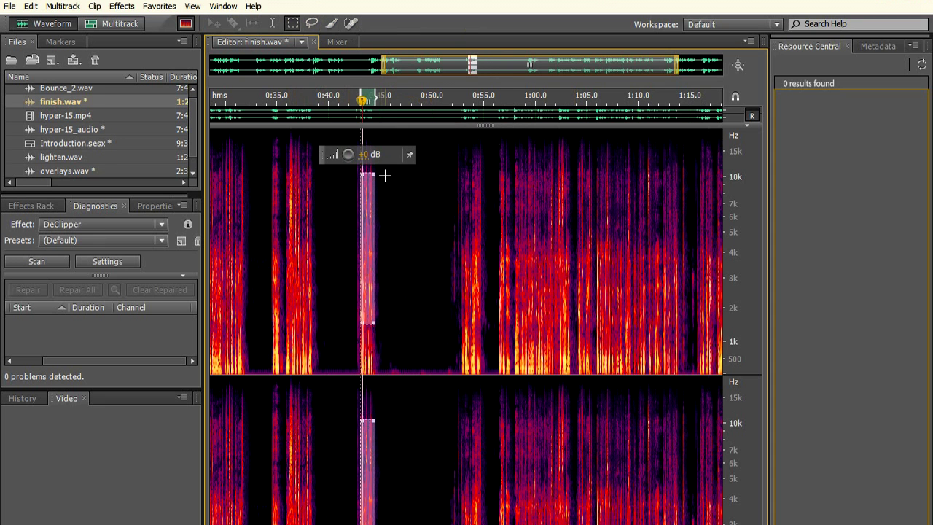
{"action": "left_click_drag", "start_coordinate": [363, 291], "coordinate": [369, 350]}
{"action": "left_click_drag", "start_coordinate": [367, 182], "coordinate": [366, 339]}
{"action": "key", "text": "space"}
{"action": "key", "text": "space"}
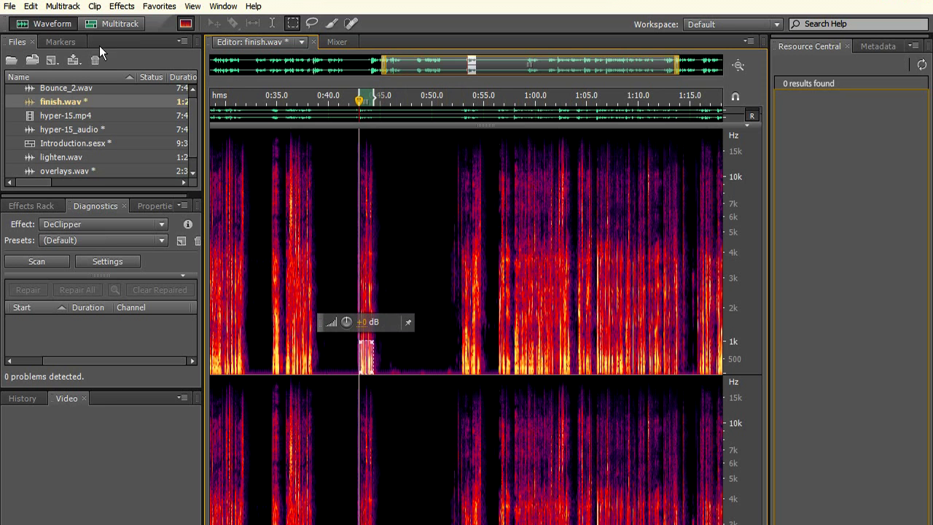
Step: Load the Boxing Announcer preset (FFT Filter, Full Reverb, Echo) into finish.wav's Effects Rack
{"action": "left_click", "coordinate": [25, 58]}
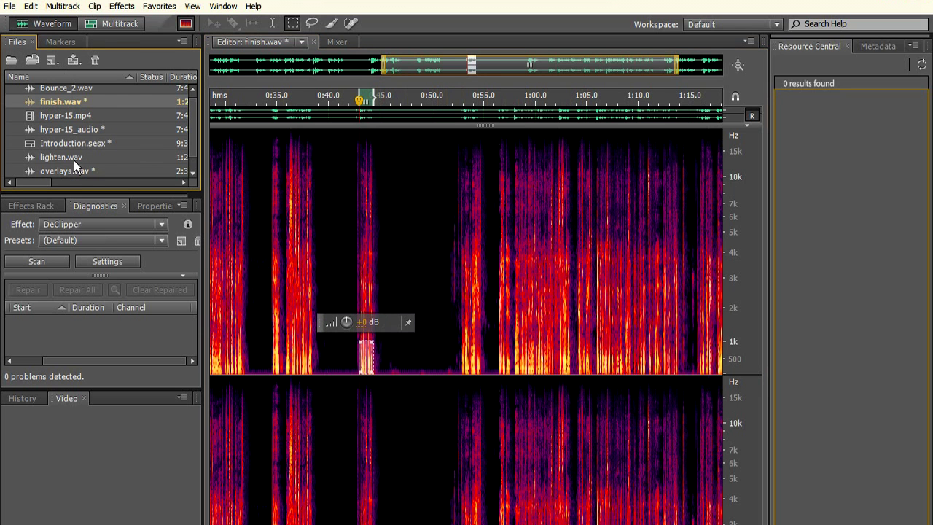
{"action": "left_click", "coordinate": [29, 206]}
{"action": "left_click", "coordinate": [42, 264]}
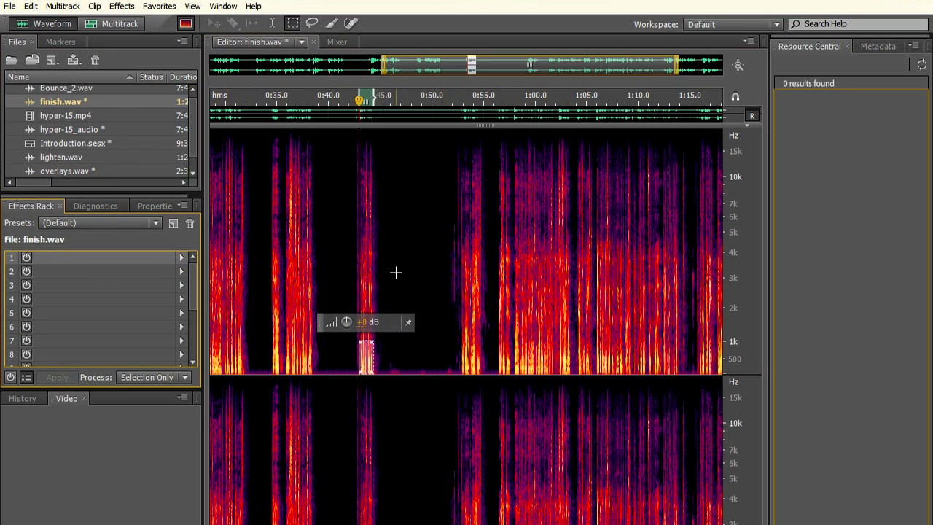
{"action": "left_click", "coordinate": [181, 261]}
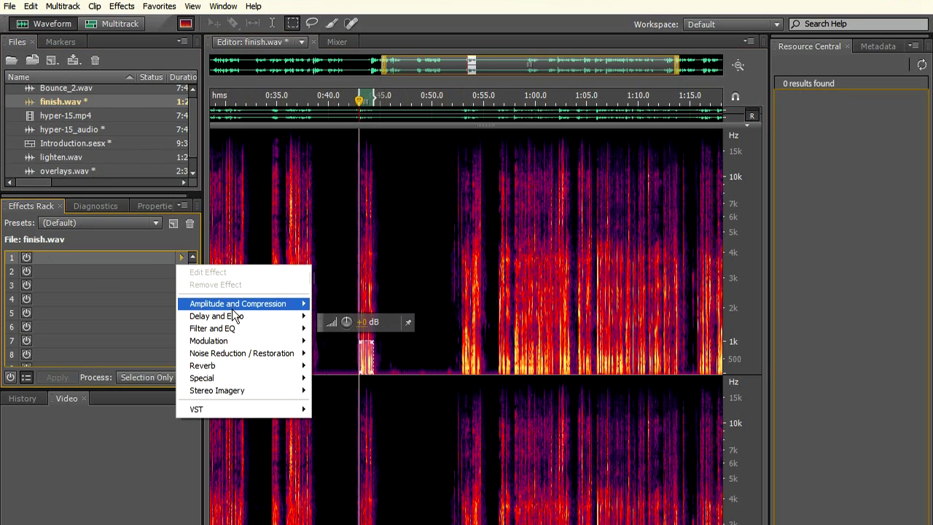
{"action": "mouse_move", "coordinate": [287, 355]}
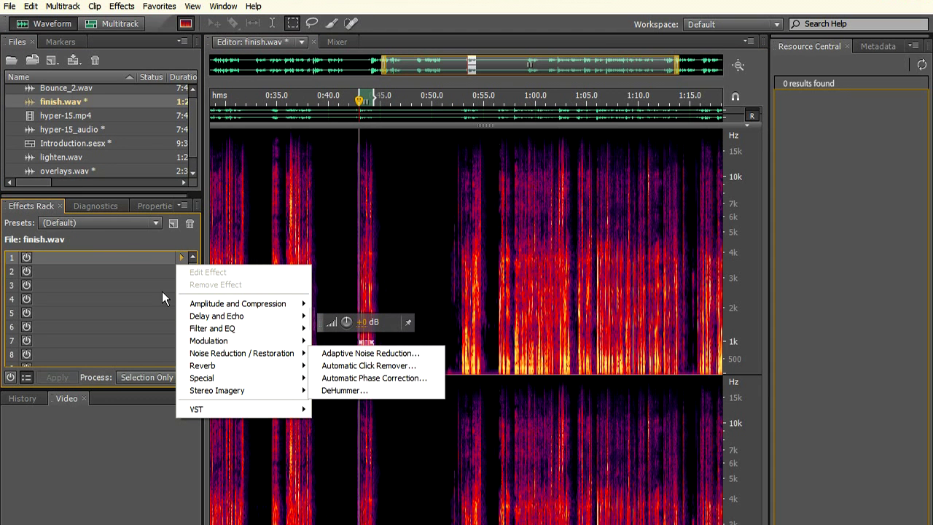
{"action": "left_click", "coordinate": [111, 225]}
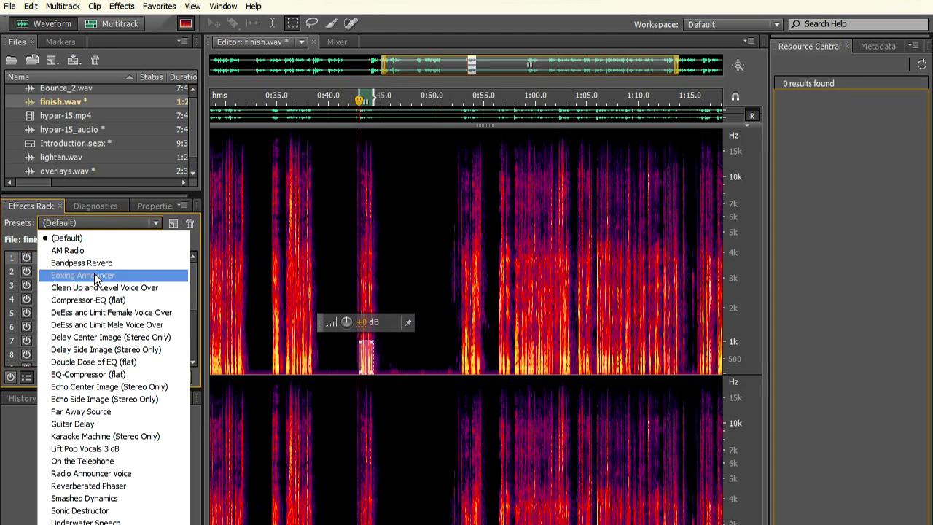
{"action": "left_click", "coordinate": [108, 274]}
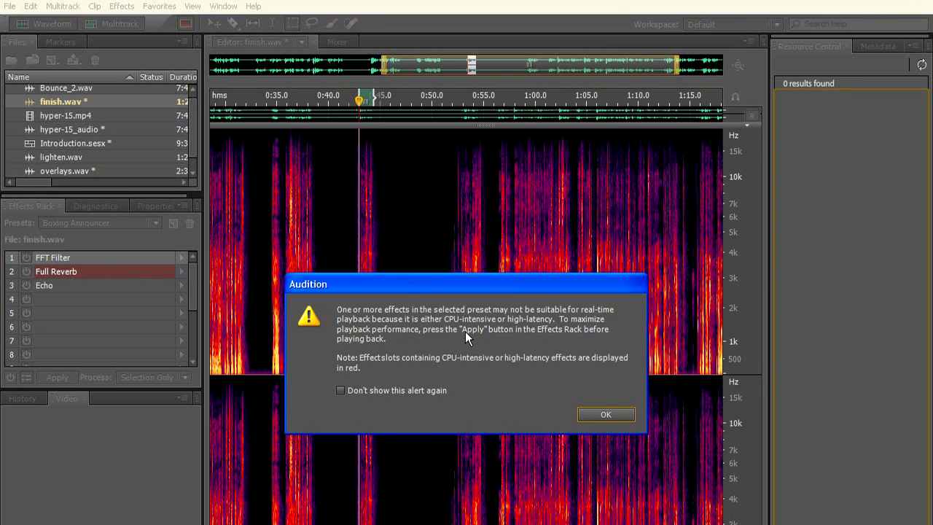
{"action": "left_click", "coordinate": [604, 413]}
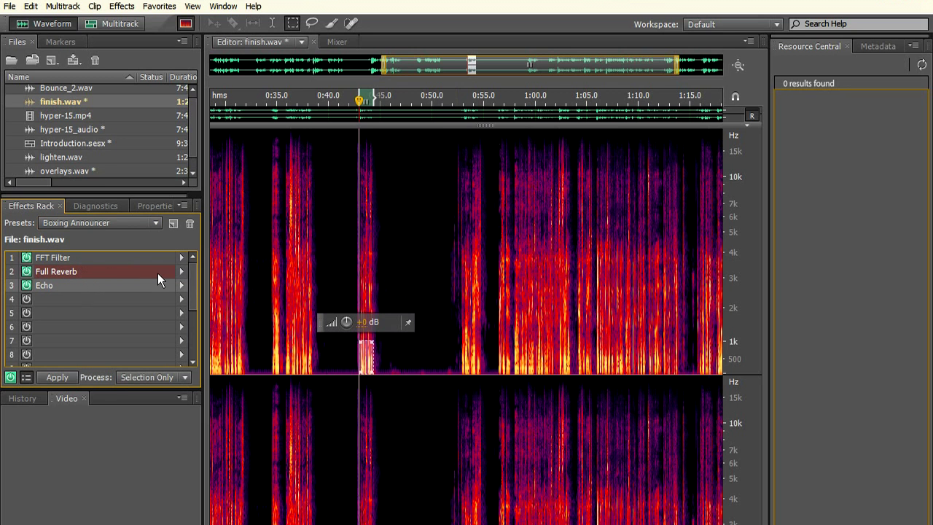
Step: View finish.wav's Diagnostics and Properties panels, then return to the Introduction.sesx multitrack session
{"action": "left_click", "coordinate": [95, 206]}
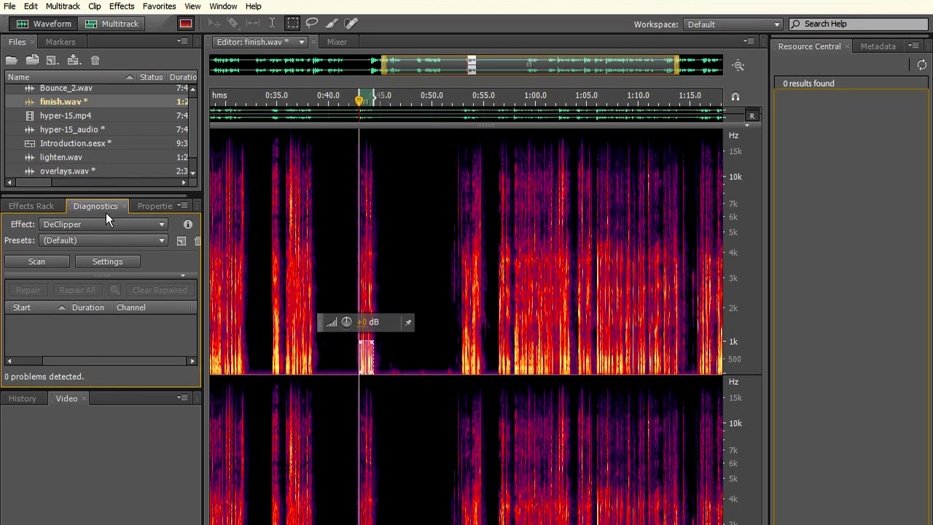
{"action": "left_click", "coordinate": [156, 206]}
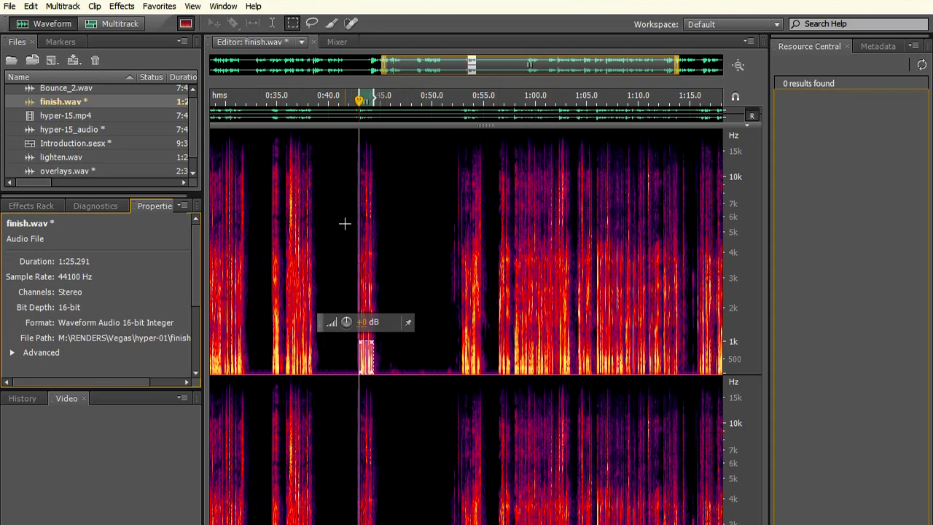
{"action": "left_click", "coordinate": [117, 25]}
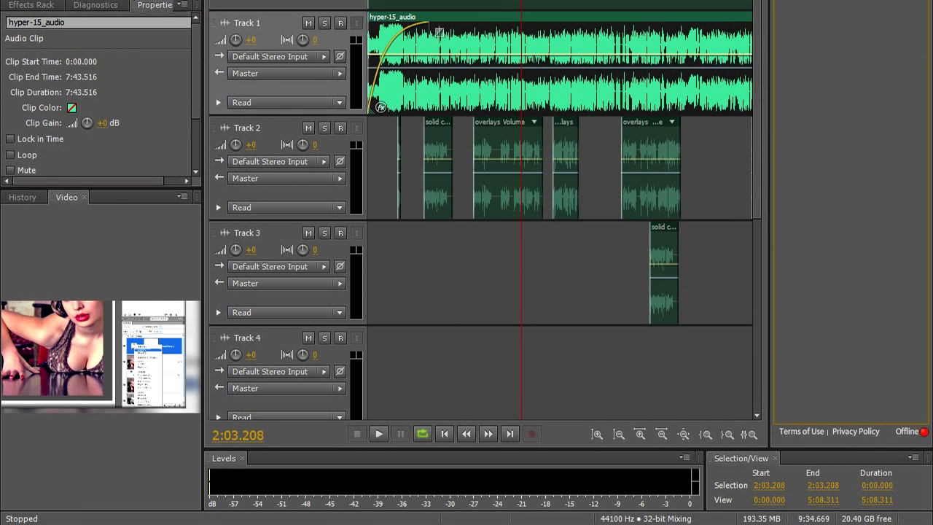
Step: Set the Track 2 solid color white clip to Loop and drag it longer
{"action": "left_click", "coordinate": [452, 138]}
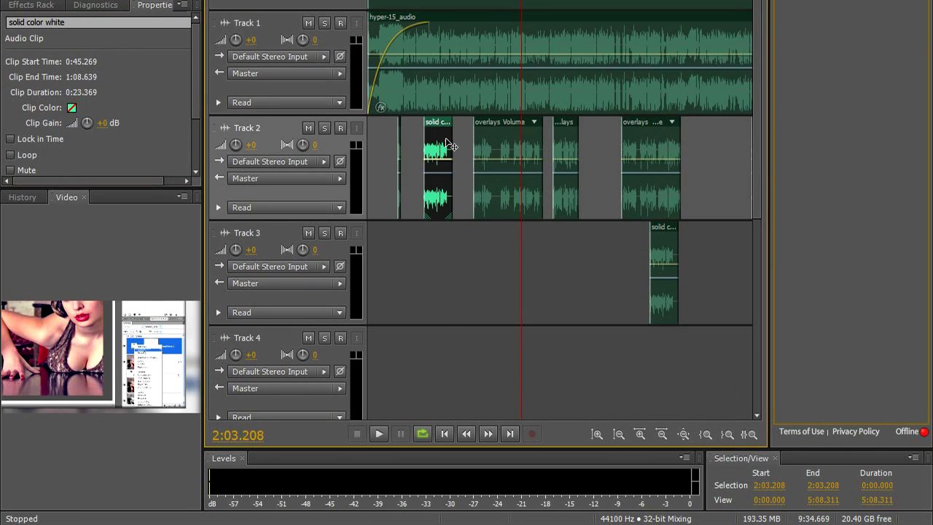
{"action": "right_click", "coordinate": [451, 145]}
{"action": "left_click", "coordinate": [500, 327]}
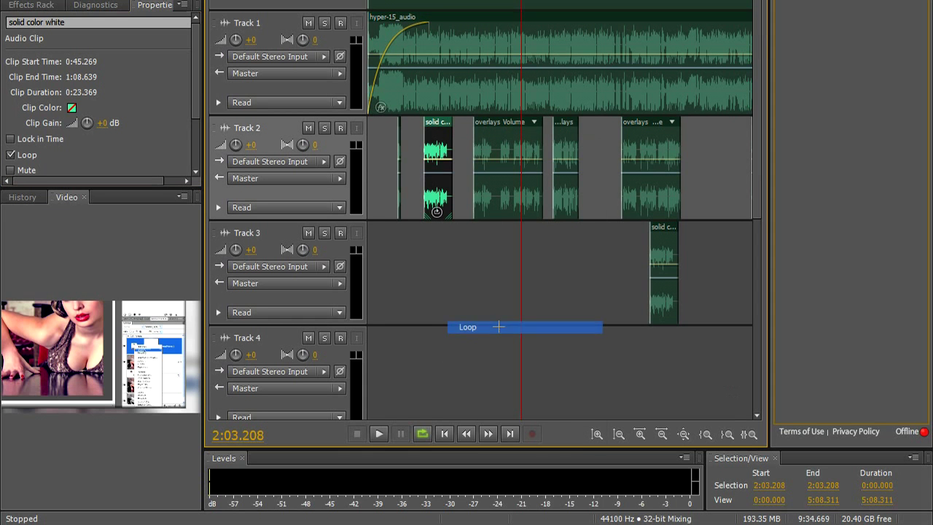
{"action": "mouse_move", "coordinate": [453, 140]}
{"action": "left_mouse_down"}
{"action": "mouse_move", "coordinate": [466, 140]}
{"action": "mouse_move", "coordinate": [450, 140]}
{"action": "left_mouse_up"}
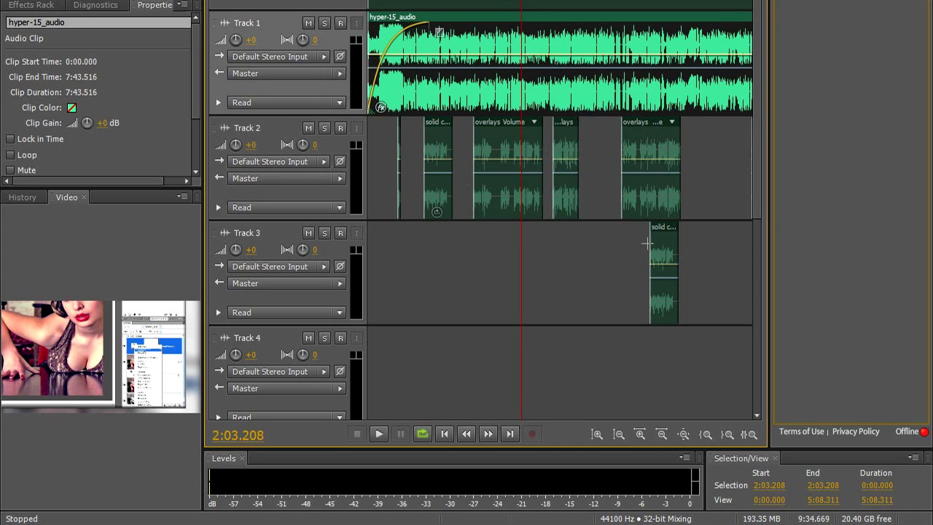
Step: Select just the Track 2 solid color white clip and the overlays Volume clip together
{"action": "left_click", "coordinate": [669, 257]}
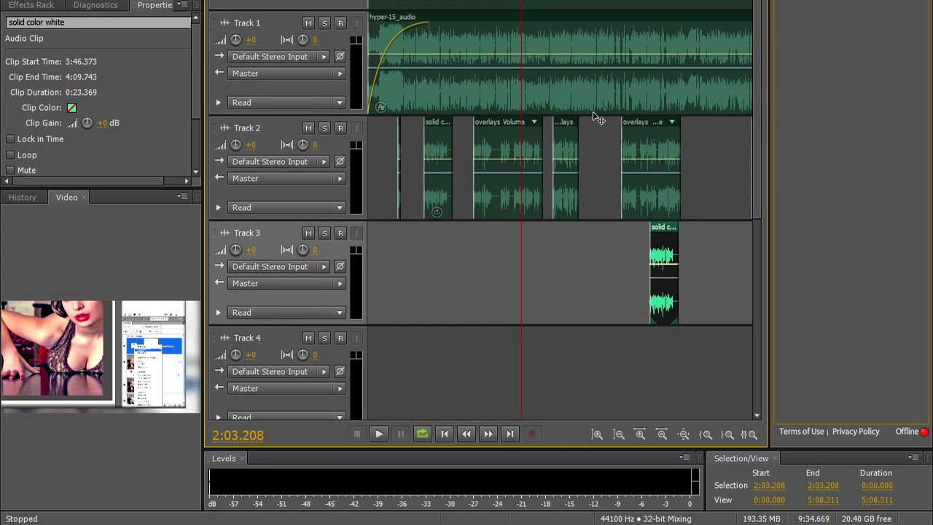
{"action": "left_click", "coordinate": [510, 107]}
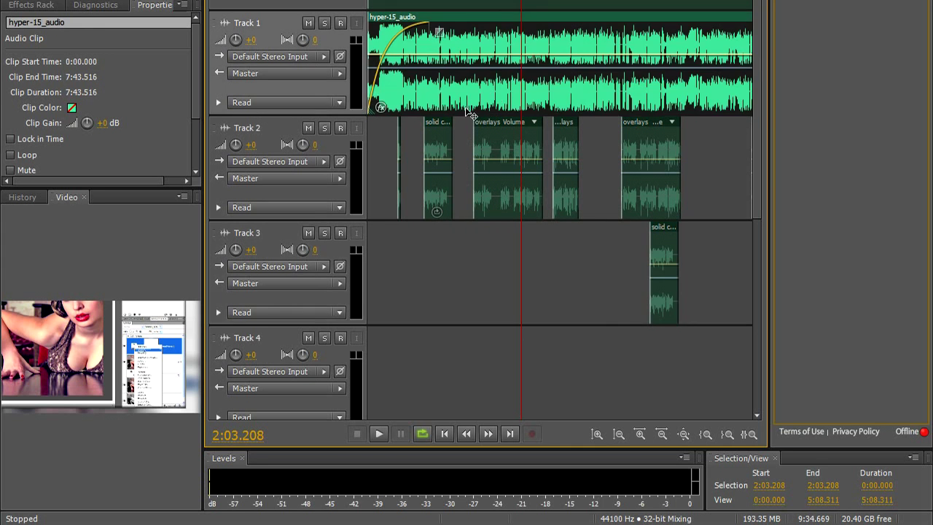
{"action": "left_click", "coordinate": [439, 142], "text": "ctrl"}
{"action": "left_click", "coordinate": [638, 150], "text": "ctrl"}
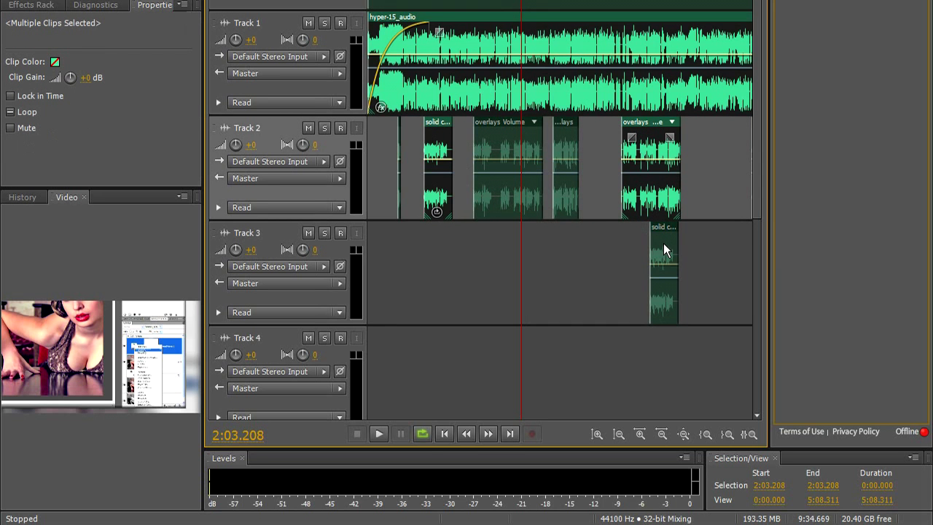
{"action": "left_click", "coordinate": [603, 106], "text": "ctrl"}
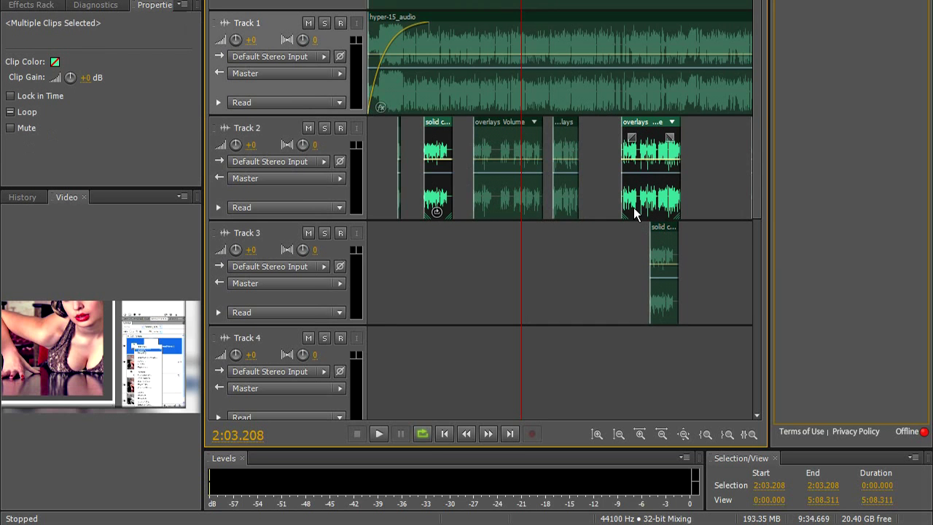
{"action": "left_click", "coordinate": [520, 202], "text": "ctrl"}
{"action": "left_click", "coordinate": [641, 207], "text": "ctrl"}
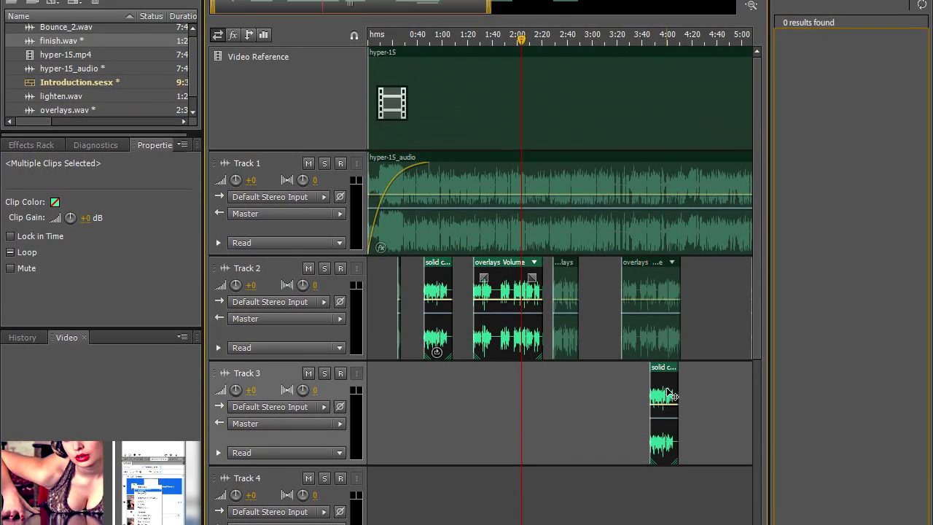
Step: Bounce the selected clips only to a new track, creating Bounce_3
{"action": "right_click", "coordinate": [669, 295]}
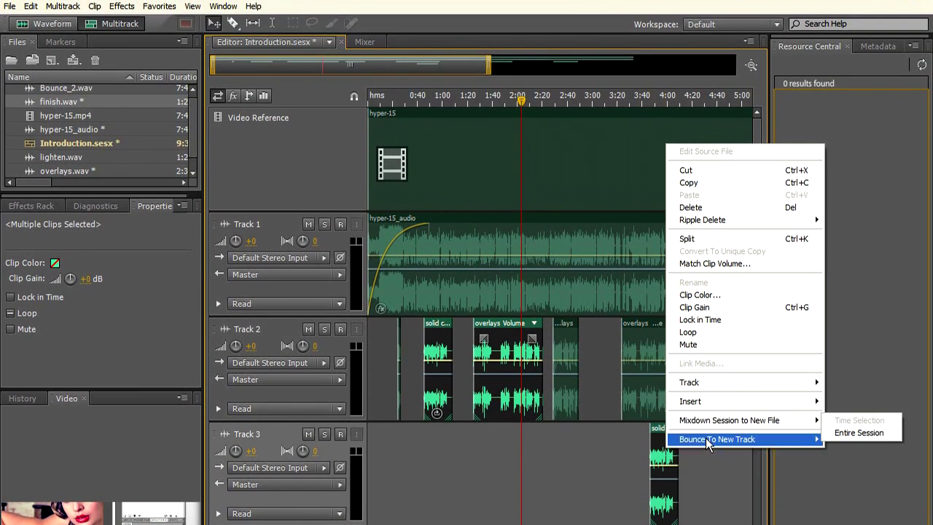
{"action": "mouse_move", "coordinate": [708, 443]}
{"action": "left_click", "coordinate": [573, 462]}
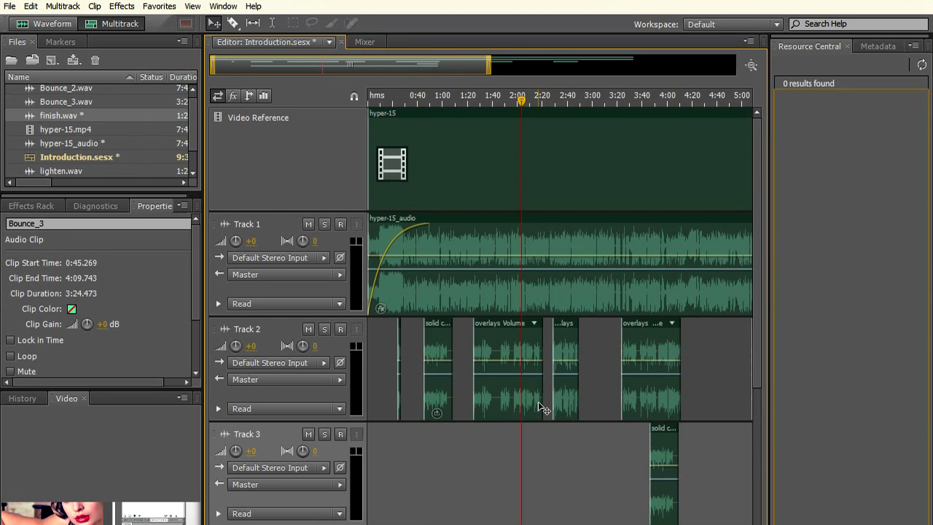
Step: Check the Properties of the solid color white and each overlays clip on Track 2
{"action": "left_click", "coordinate": [446, 352]}
{"action": "left_click", "coordinate": [493, 353]}
{"action": "left_click", "coordinate": [446, 347]}
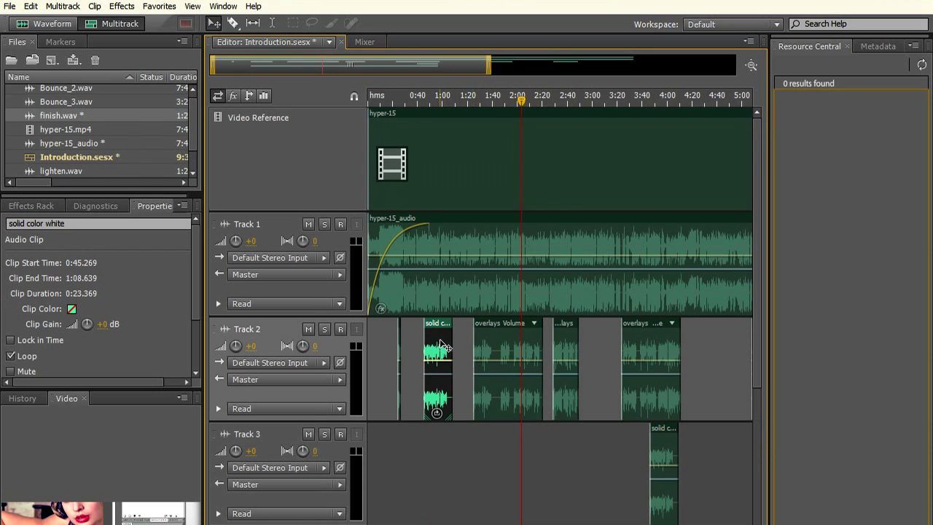
{"action": "left_click", "coordinate": [498, 347]}
{"action": "left_click", "coordinate": [578, 350]}
{"action": "left_click", "coordinate": [651, 352]}
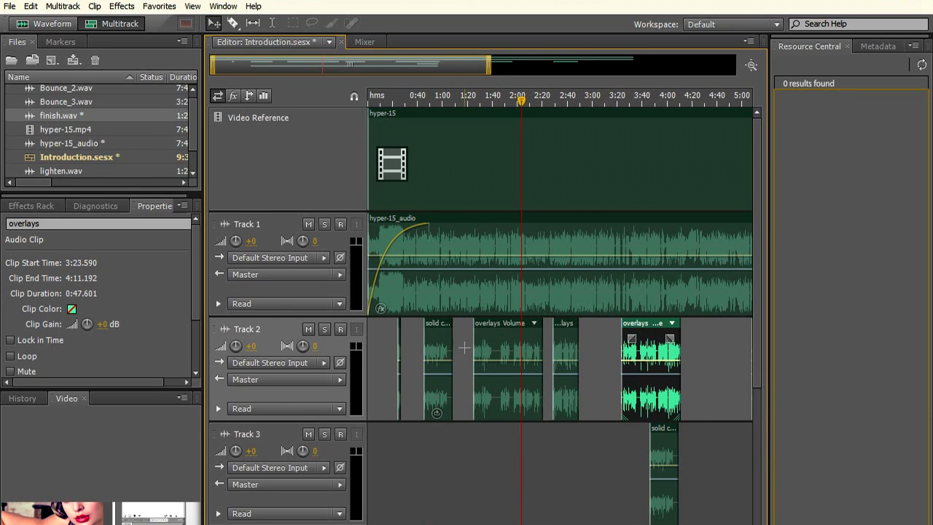
Step: Show the Effects Rack for hyper-15_audio on Track 1: FFT Filter, Full Reverb, Echo, DeHummer
{"action": "left_click", "coordinate": [442, 359]}
{"action": "left_click", "coordinate": [487, 342], "text": "ctrl"}
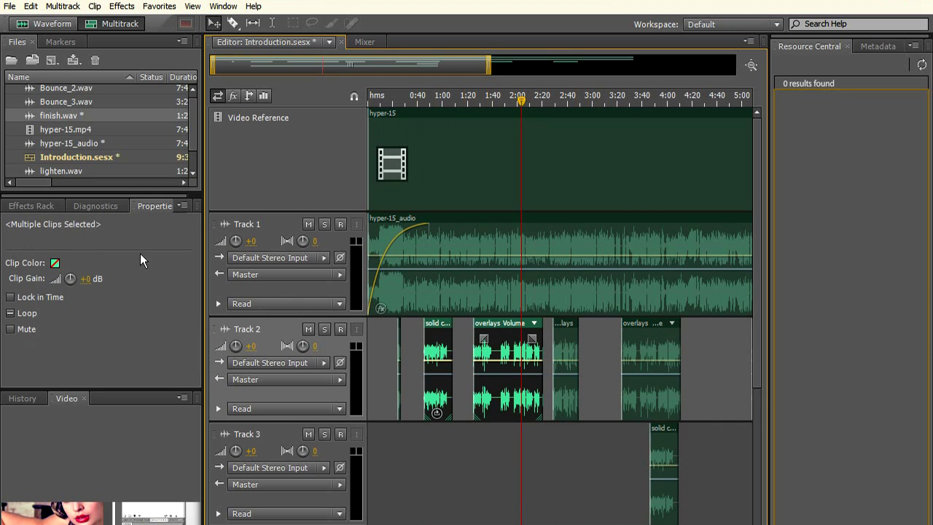
{"action": "left_click", "coordinate": [46, 206]}
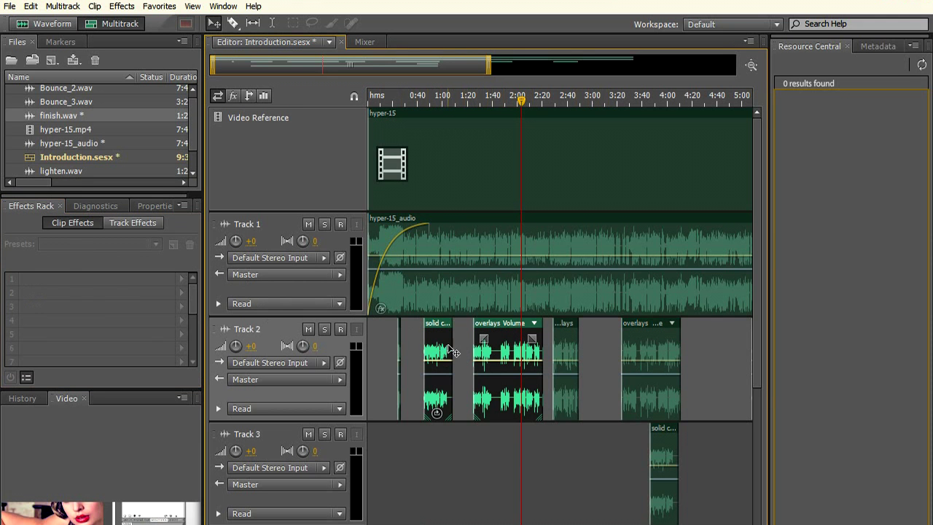
{"action": "left_click", "coordinate": [421, 300]}
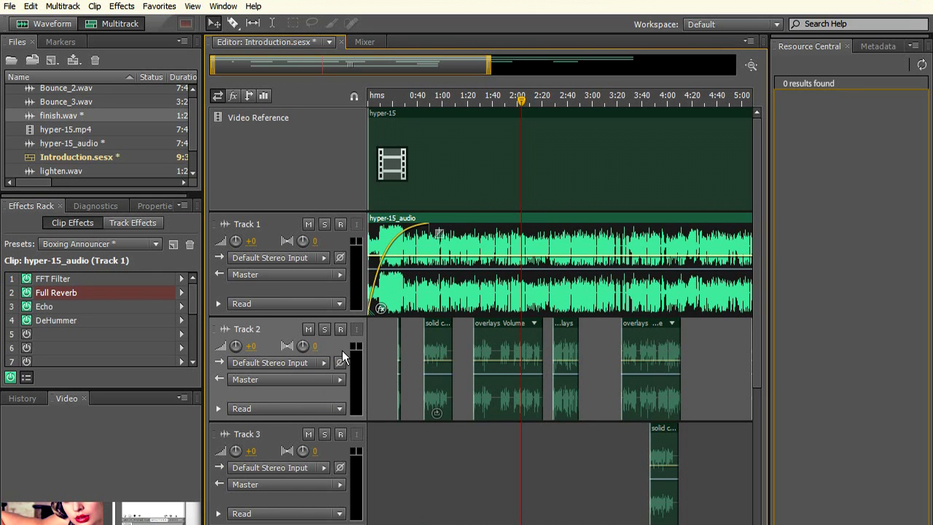
Step: Browse the menus, then show the Mixer with strips for Tracks 1–6, Bounce_3 and Master
{"action": "left_click", "coordinate": [191, 7]}
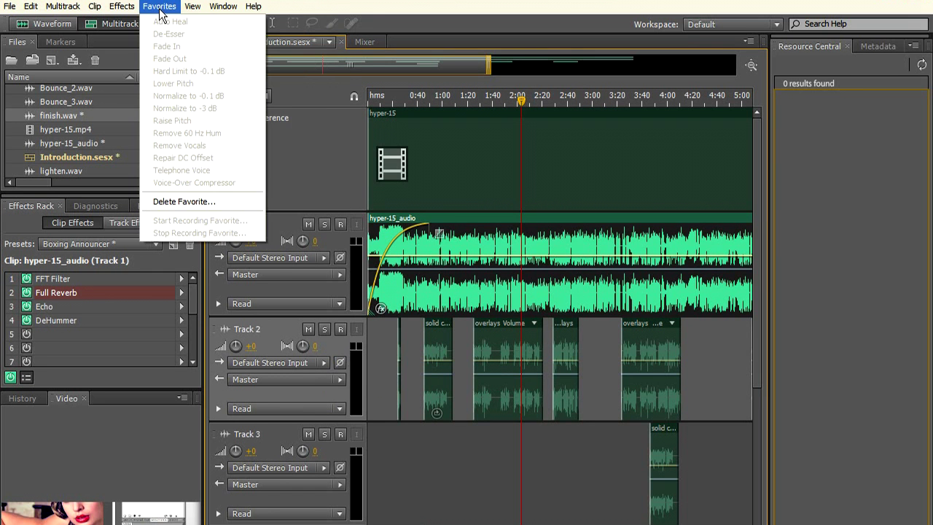
{"action": "mouse_move", "coordinate": [121, 6]}
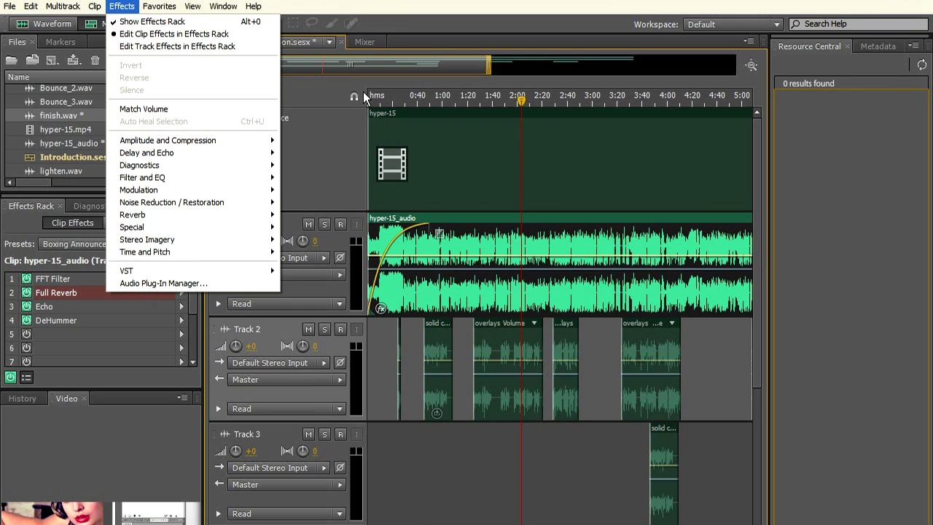
{"action": "left_click", "coordinate": [361, 41]}
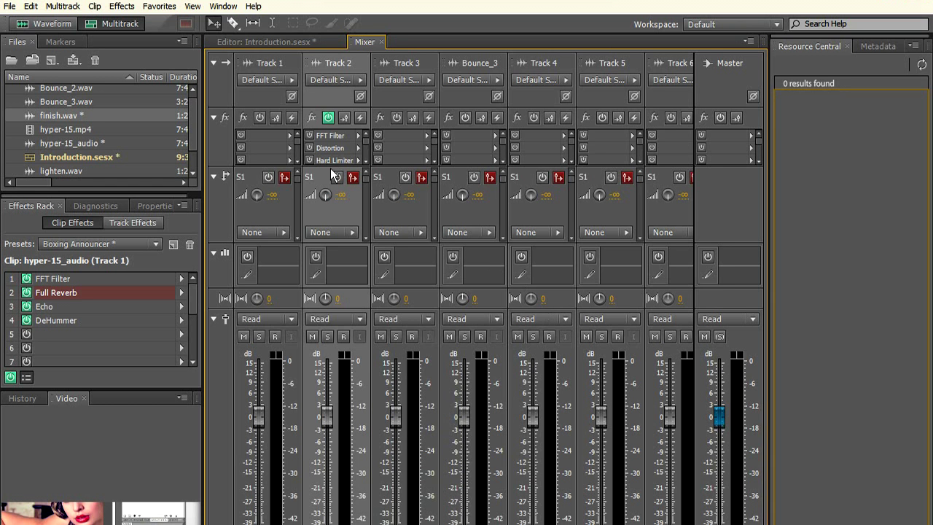
Step: Look through the Clip menu, then the Effects menu's Noise Reduction / Restoration submenu
{"action": "left_click", "coordinate": [97, 8]}
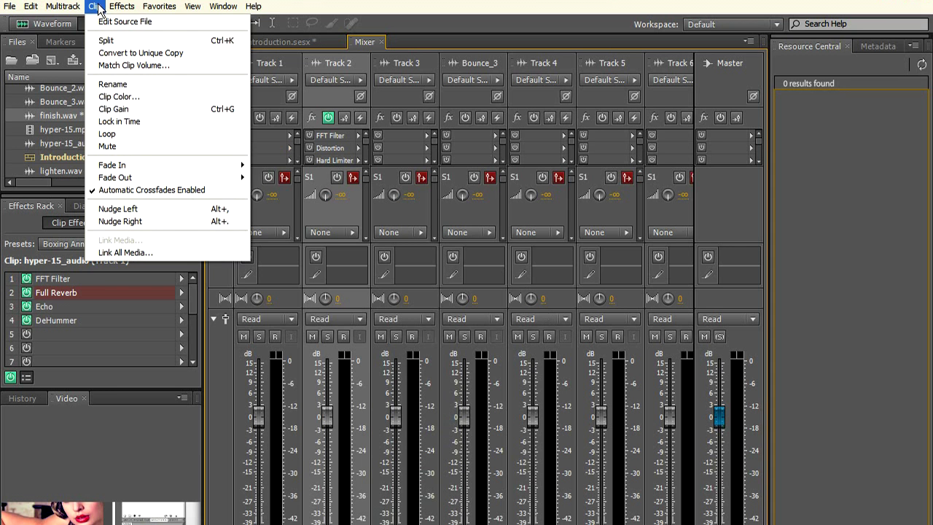
{"action": "mouse_move", "coordinate": [124, 7]}
{"action": "mouse_move", "coordinate": [197, 204]}
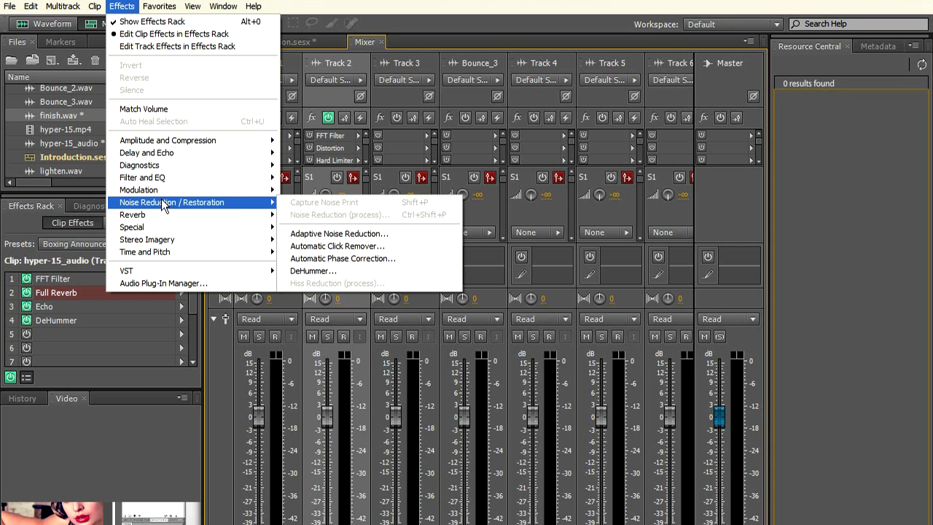